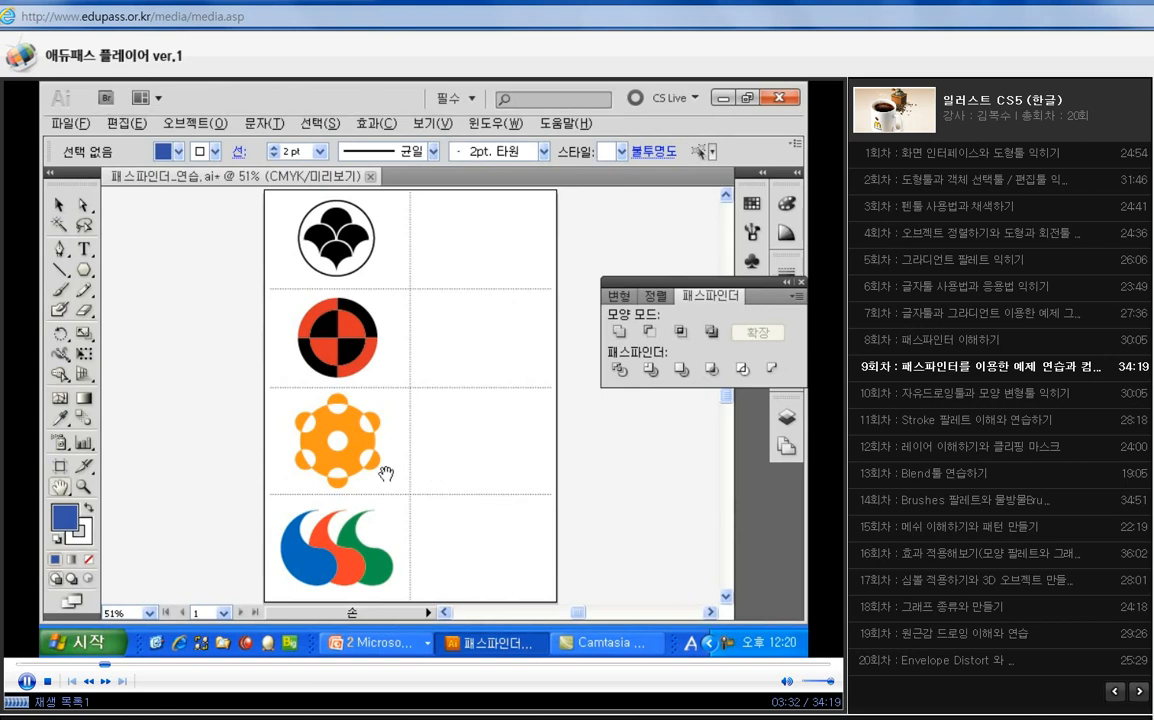
Draw a large circle with the Ellipse tool in the empty cell beside the black fan emblem, roughly matching the emblem's outer ring
click(85, 487)
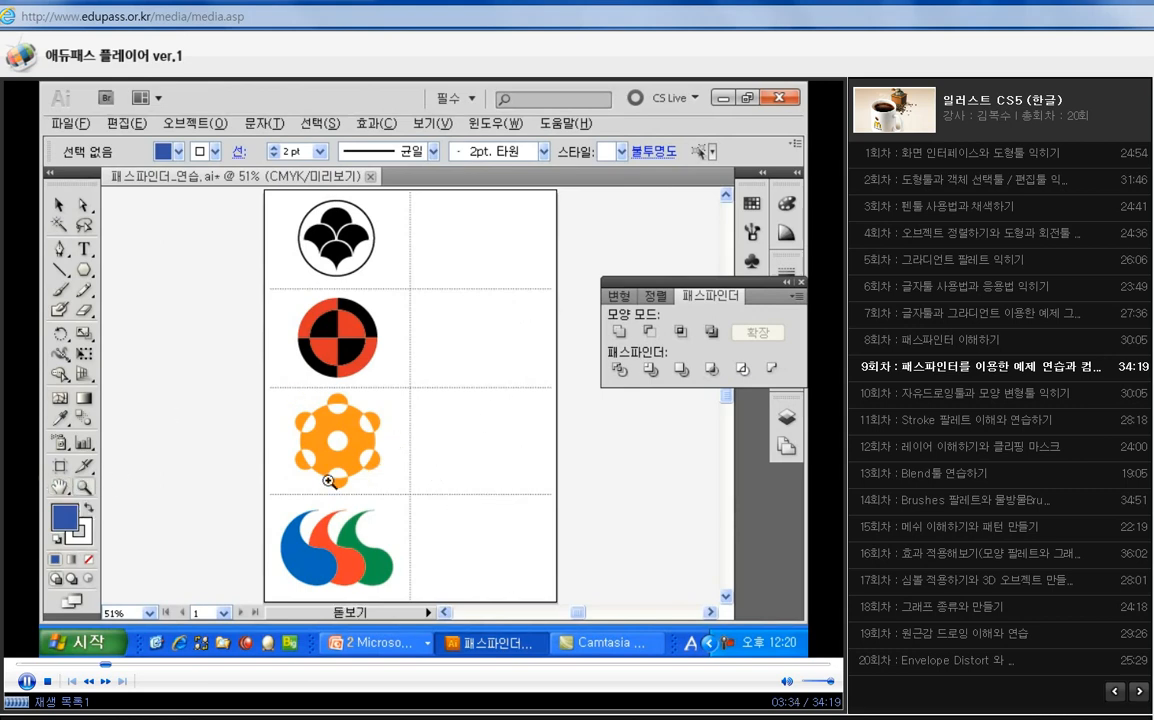
drag(263, 194, 536, 377)
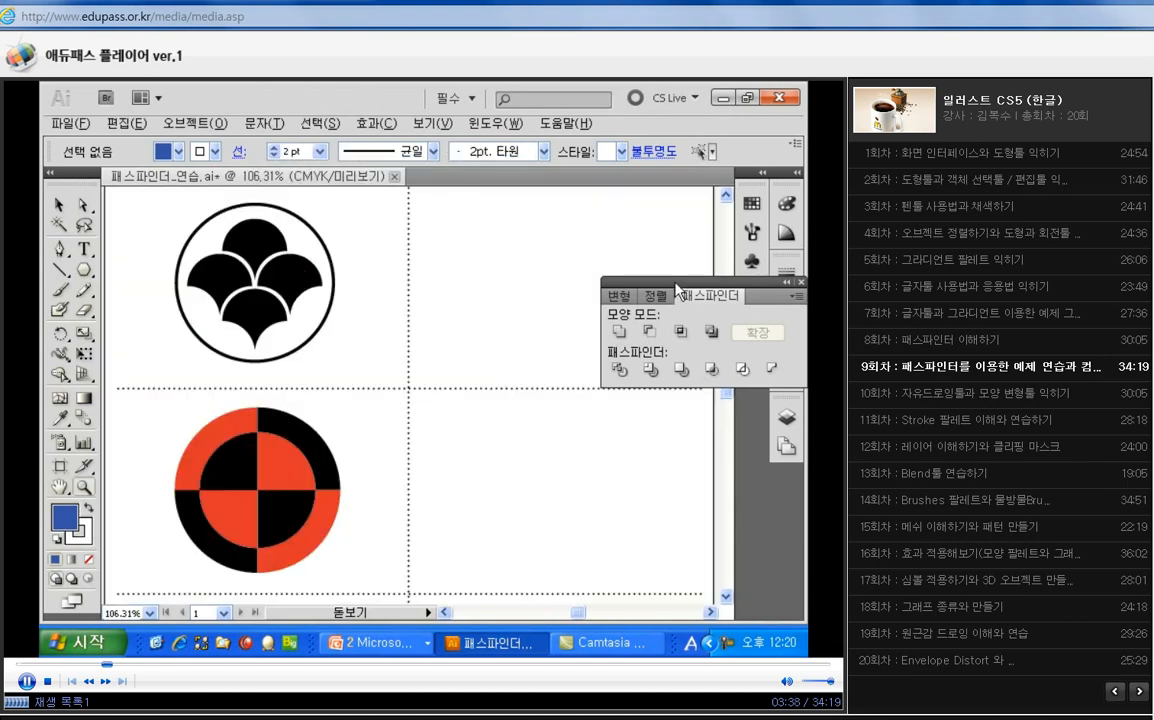
drag(672, 279, 354, 461)
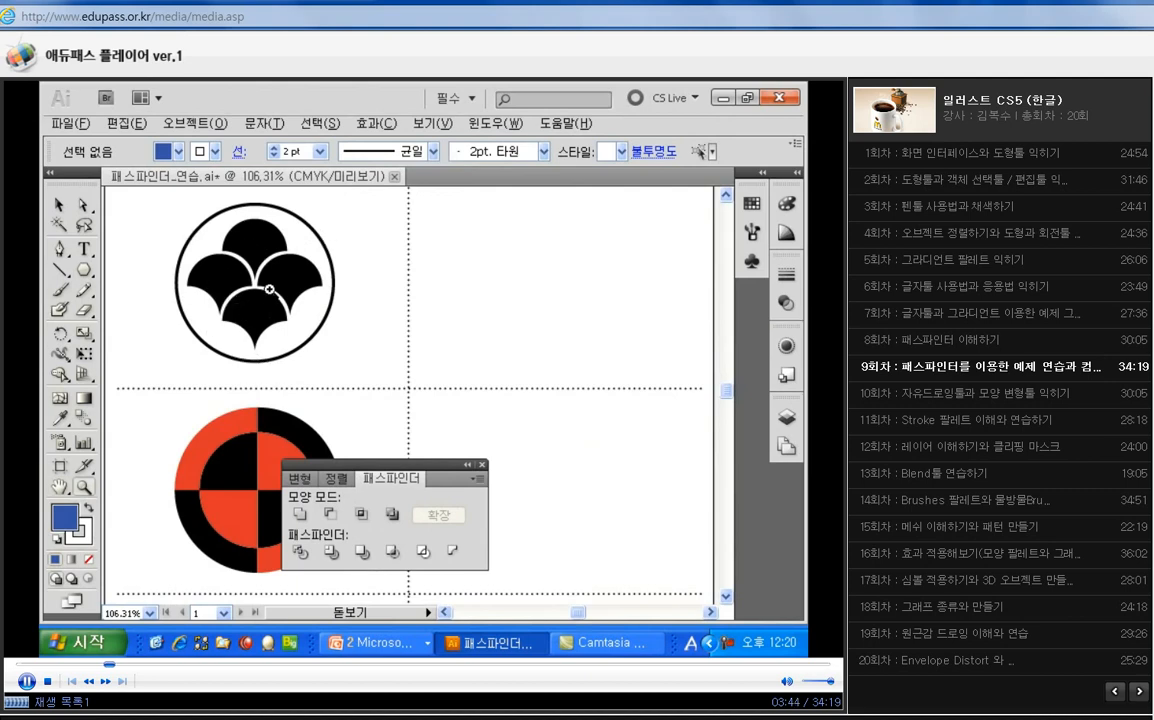
click(85, 272)
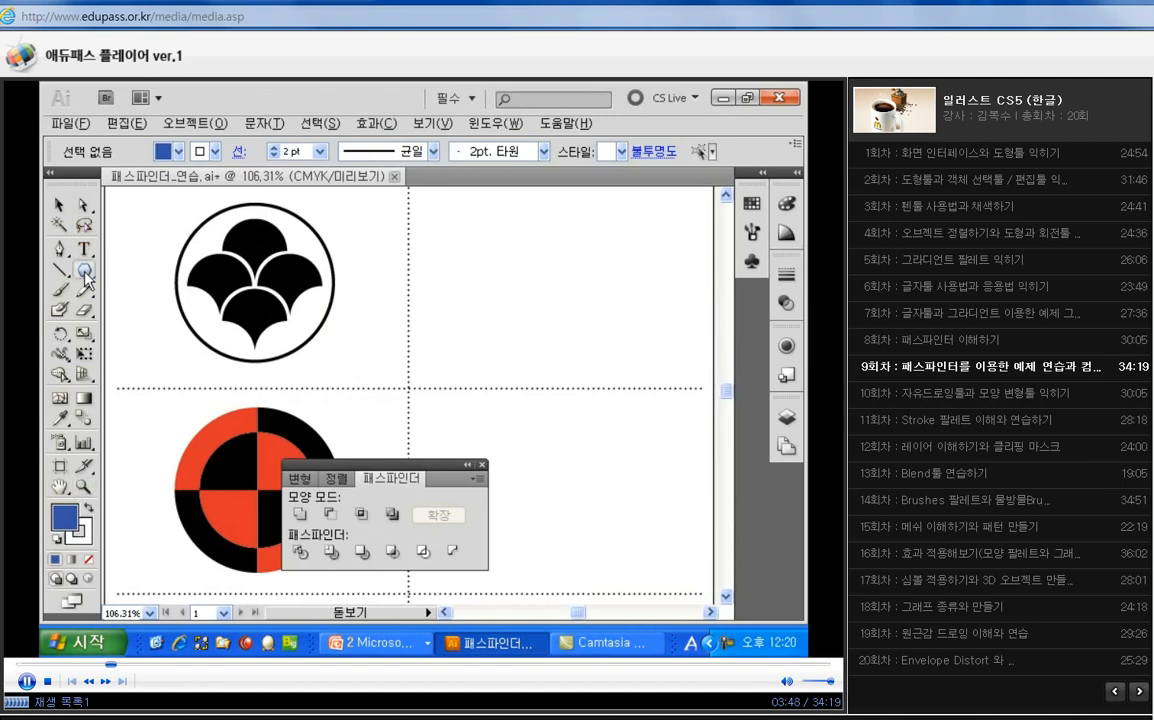
drag(85, 272, 240, 333)
drag(162, 272, 195, 200)
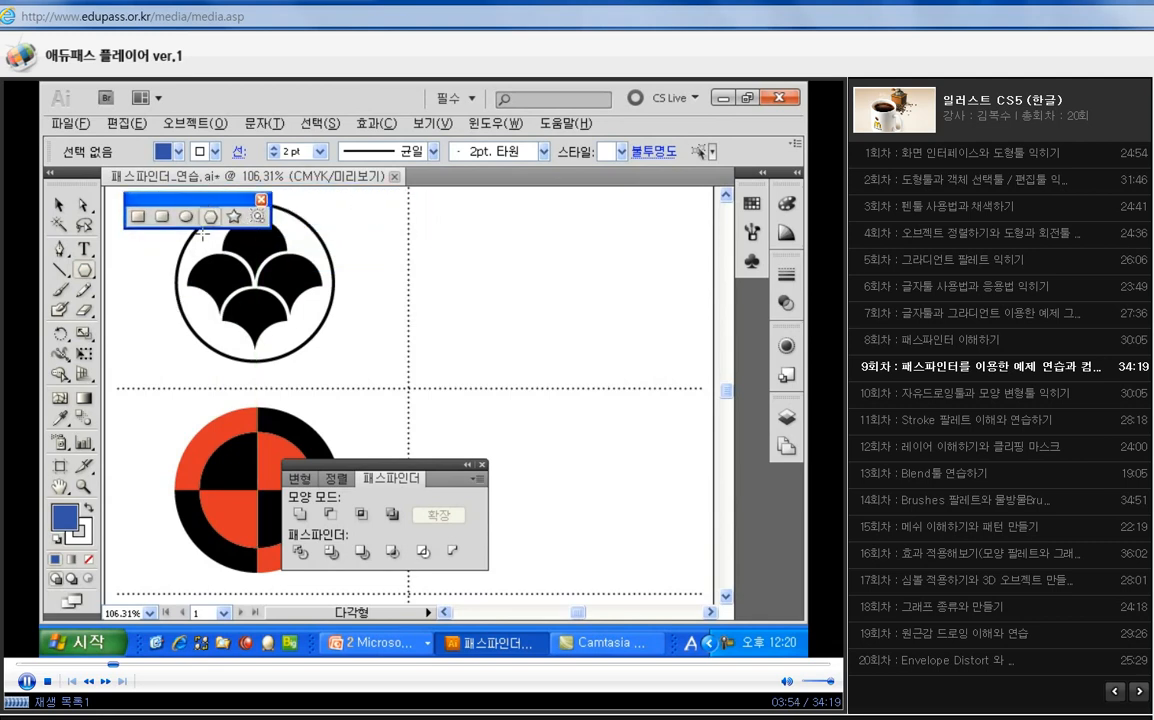
click(186, 216)
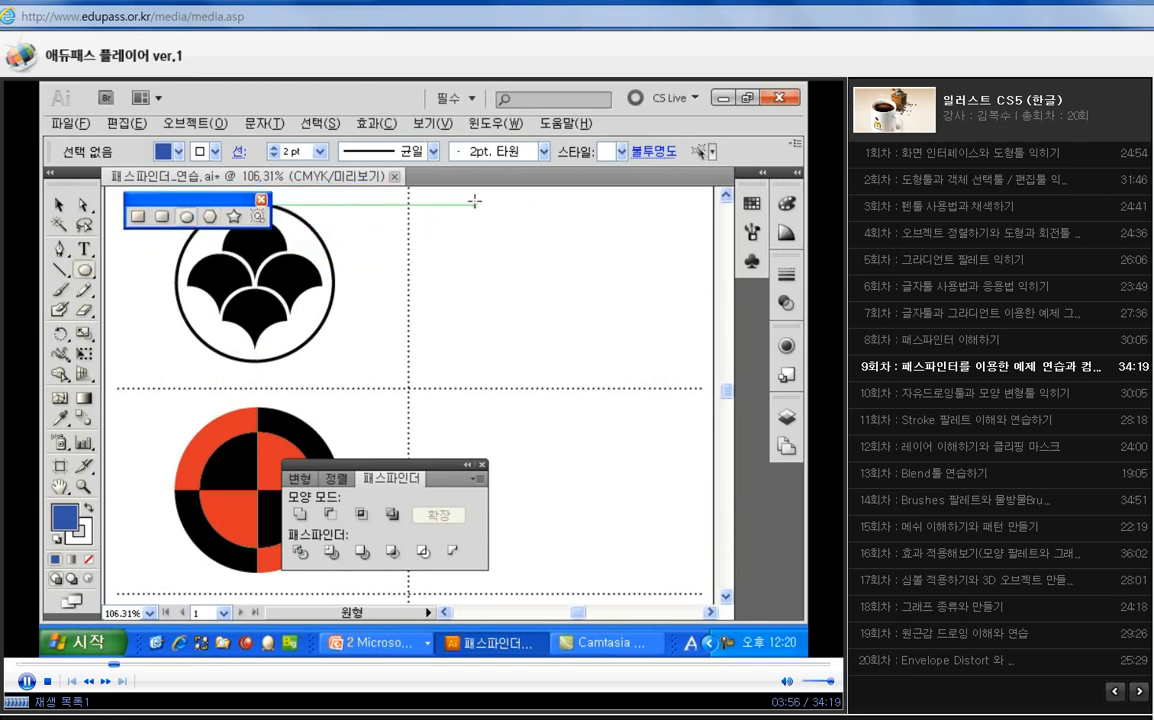
drag(472, 201, 641, 377)
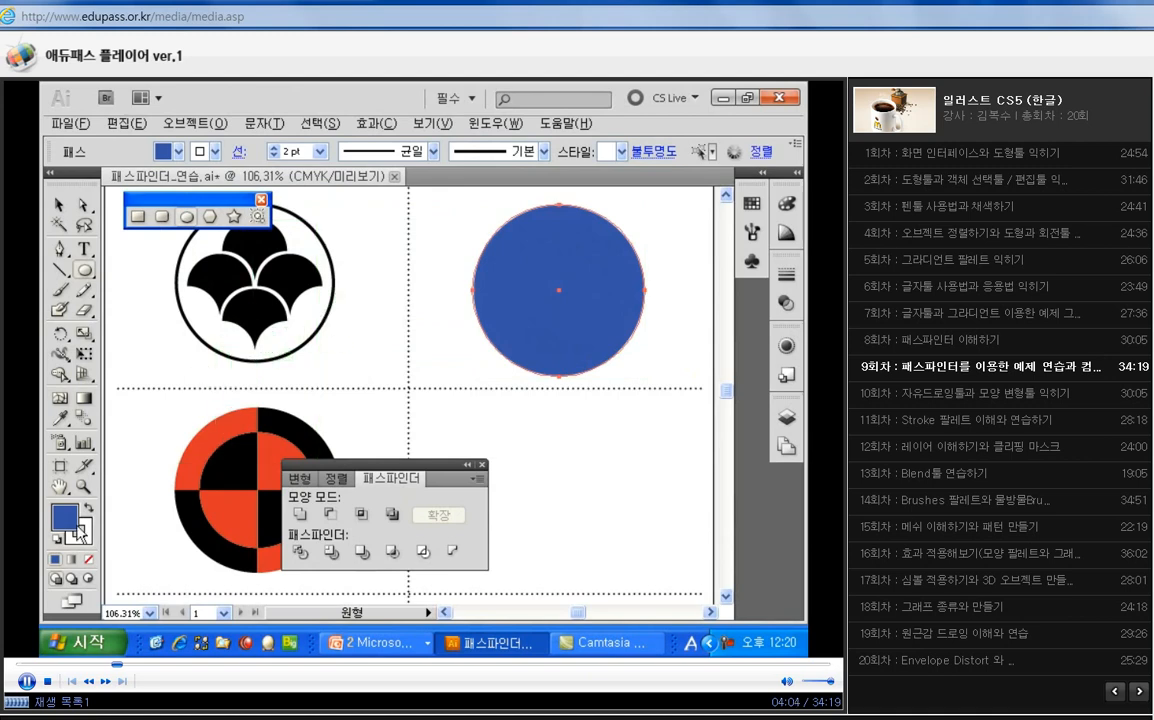
Remove the large circle's fill and give it a black stroke (K 100)
click(65, 518)
key(slash)
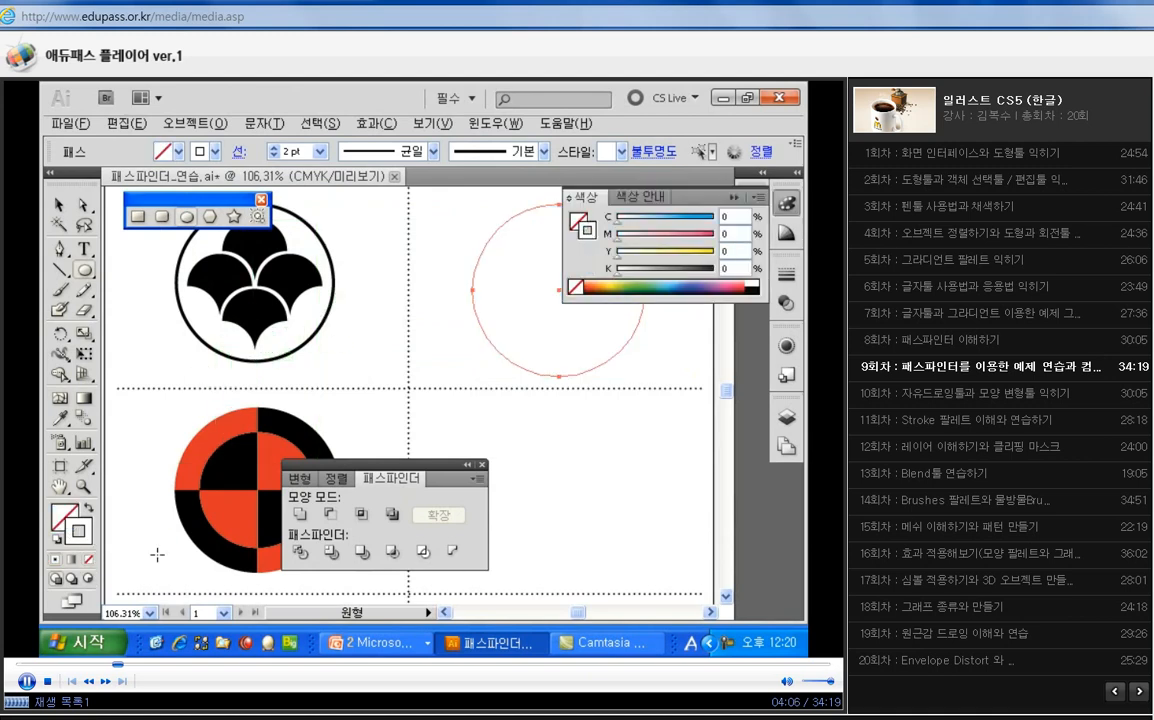
click(761, 283)
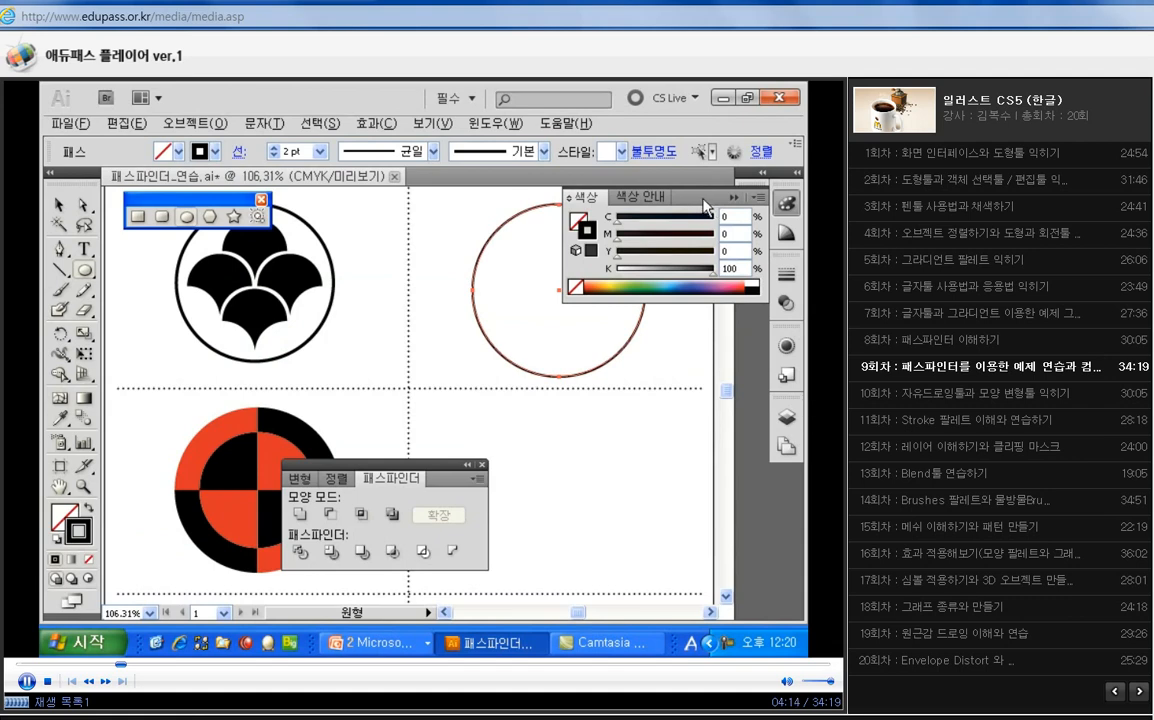
Detach the Color panel below the large circle and rearrange the other floating panels clear of the drawing
drag(711, 205, 654, 432)
drag(612, 173, 656, 182)
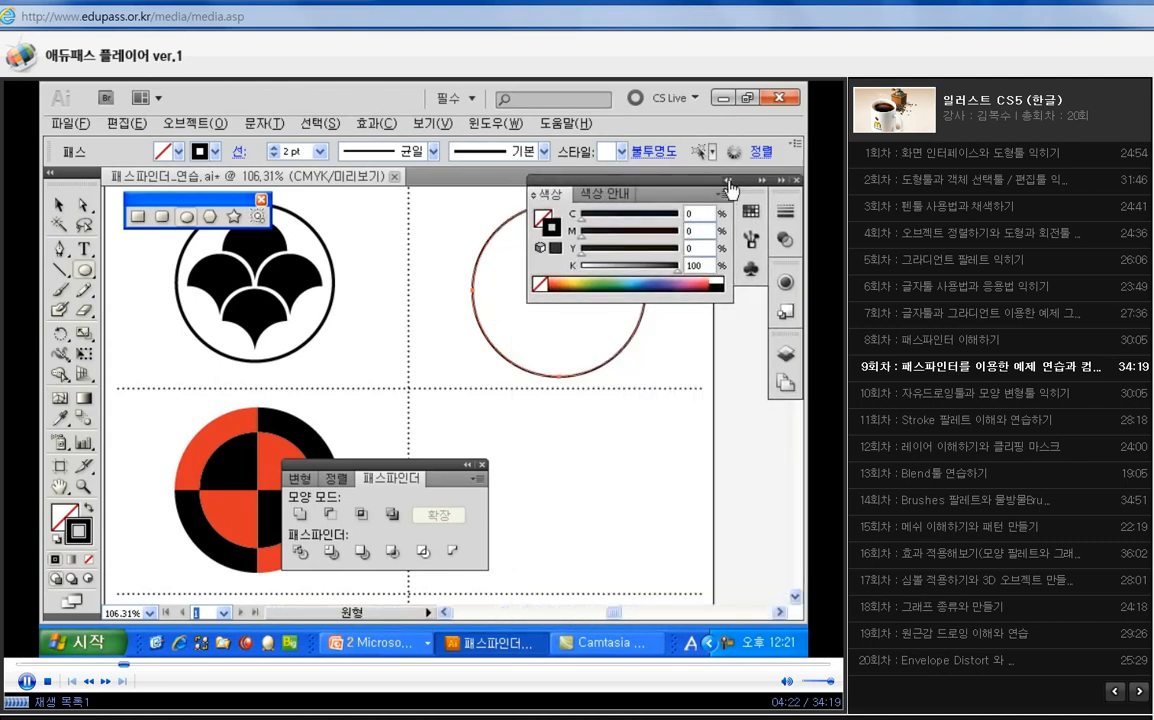
drag(552, 196, 572, 443)
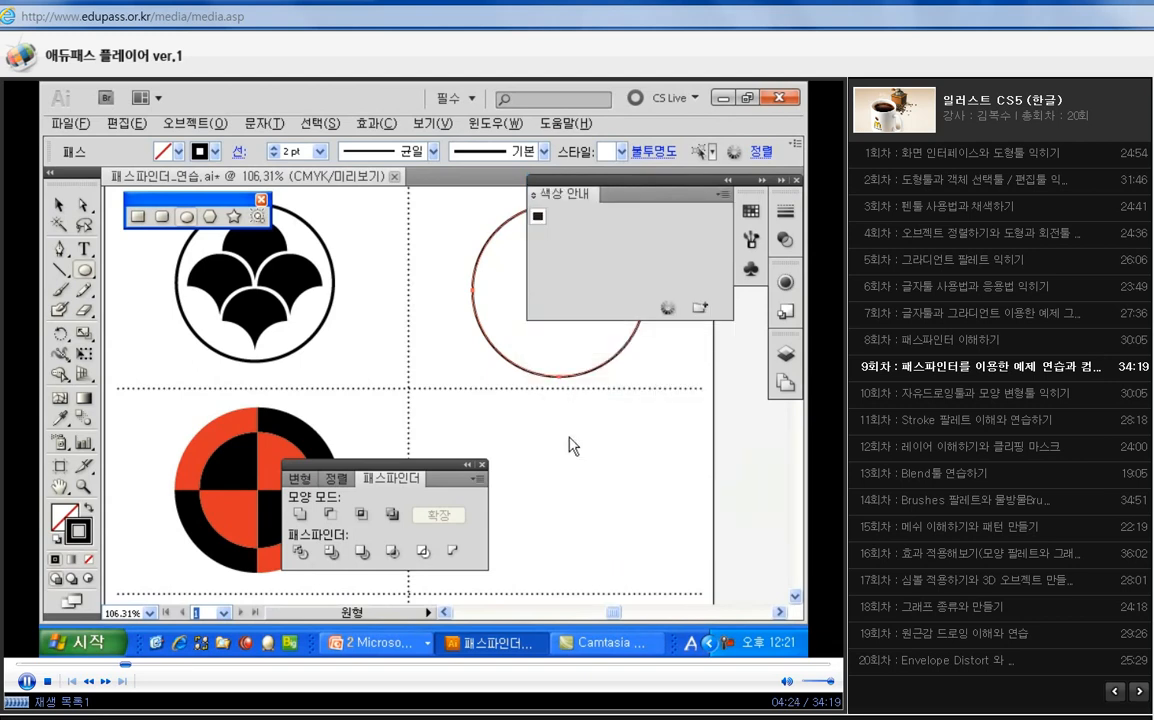
click(728, 181)
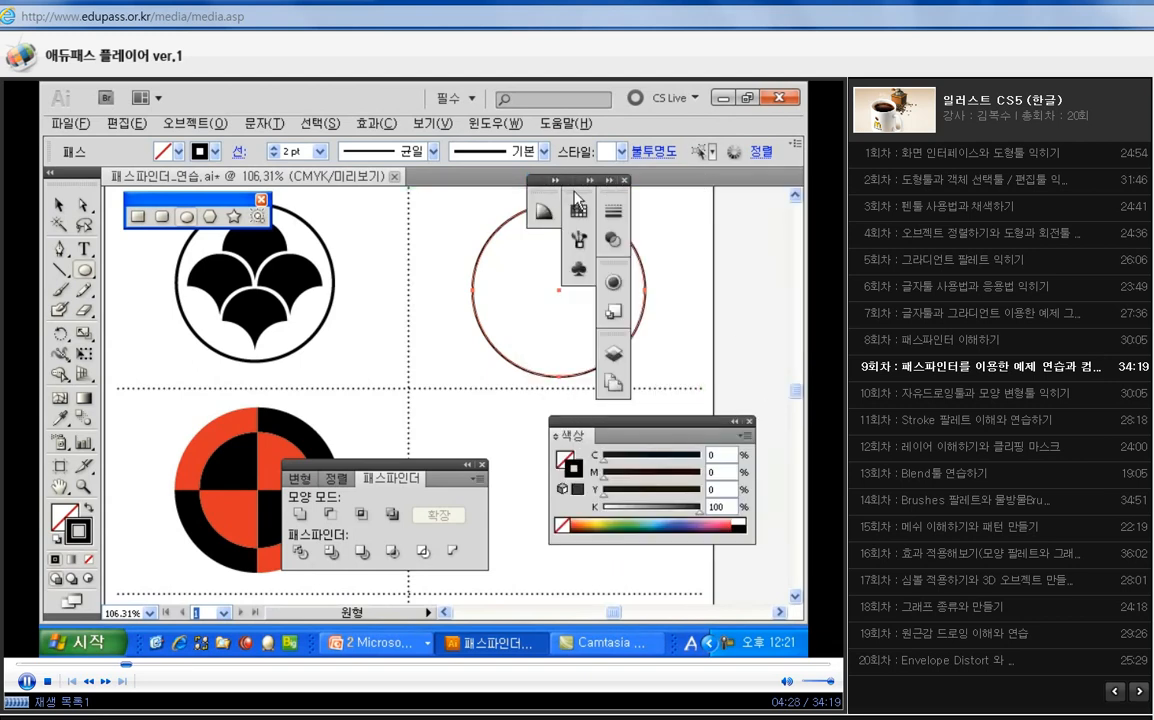
mouse_move(580, 197)
mouse_down()
mouse_move(758, 213)
mouse_move(769, 199)
mouse_up()
drag(540, 184, 733, 314)
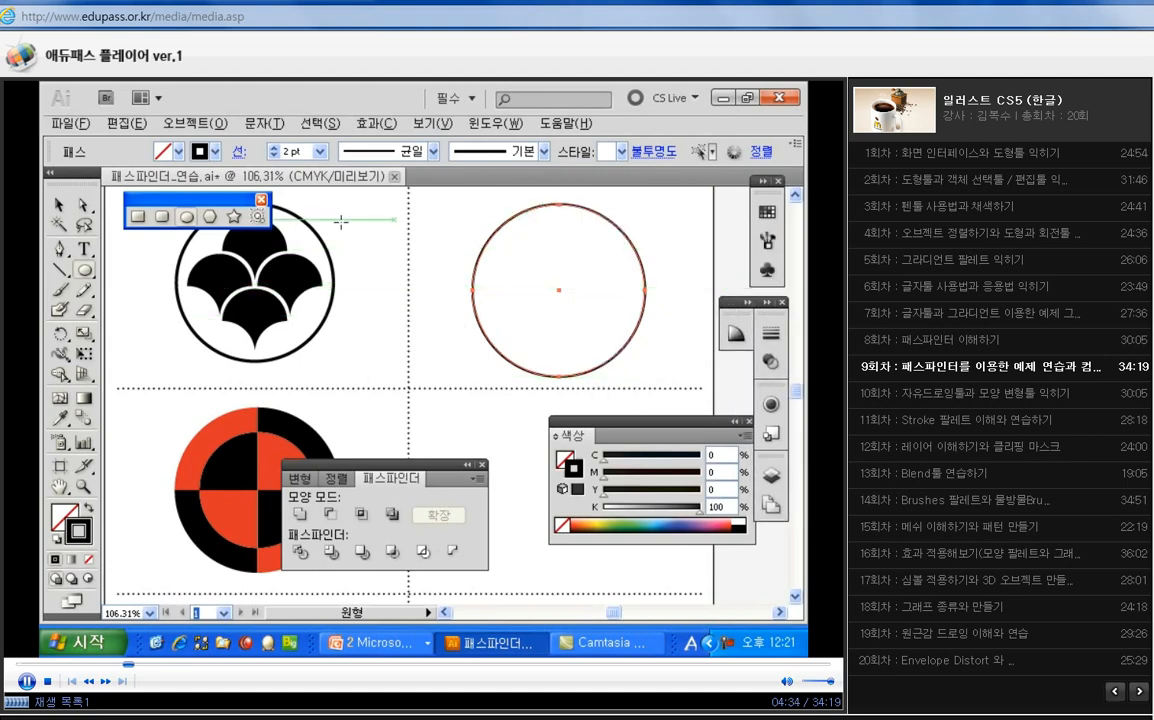
Set the large circle's stroke weight to 3 pt and deselect it
click(64, 207)
click(475, 263)
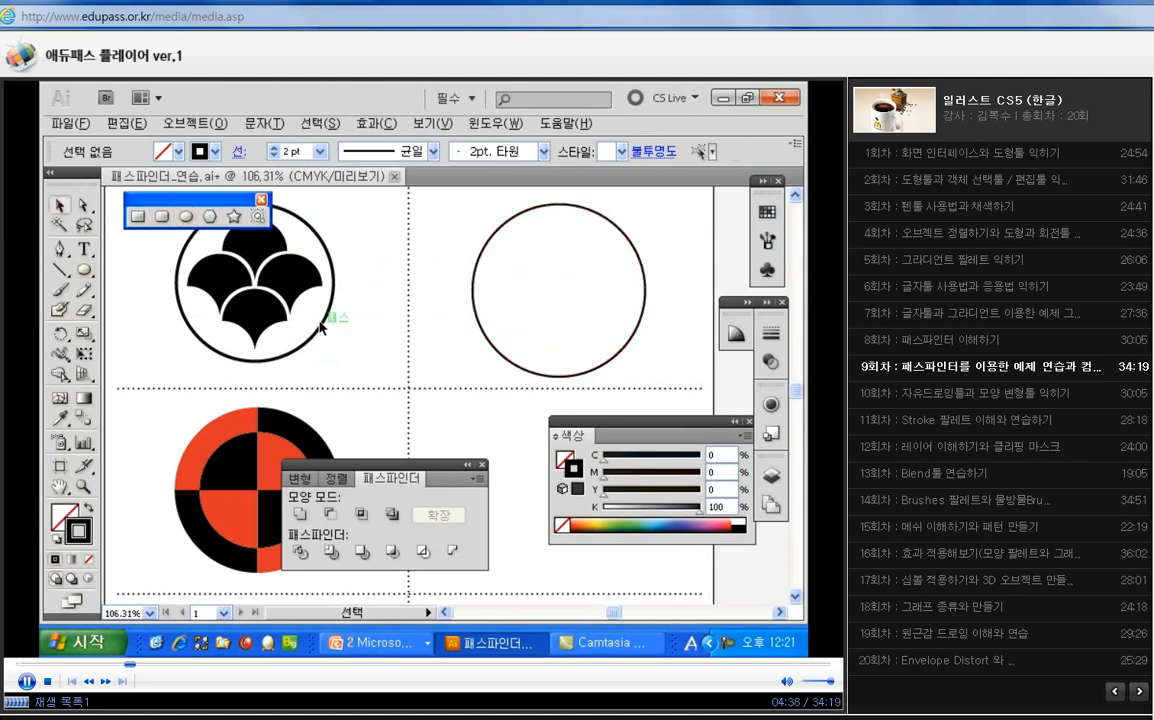
click(477, 312)
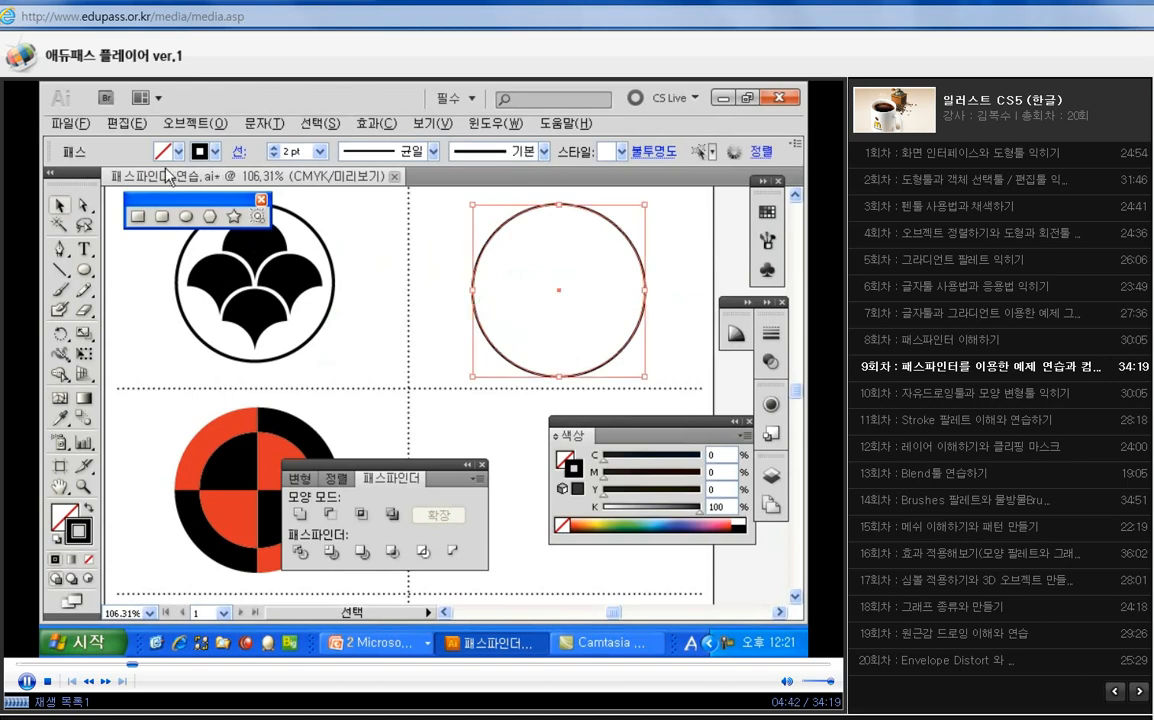
click(320, 153)
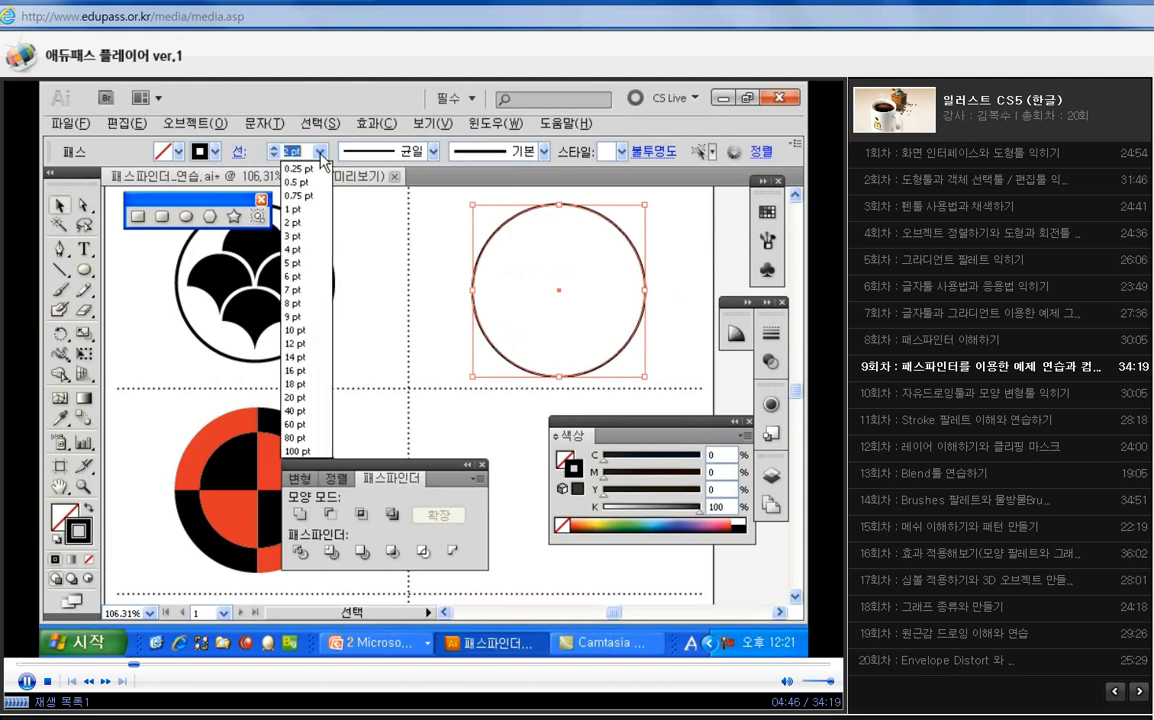
click(305, 237)
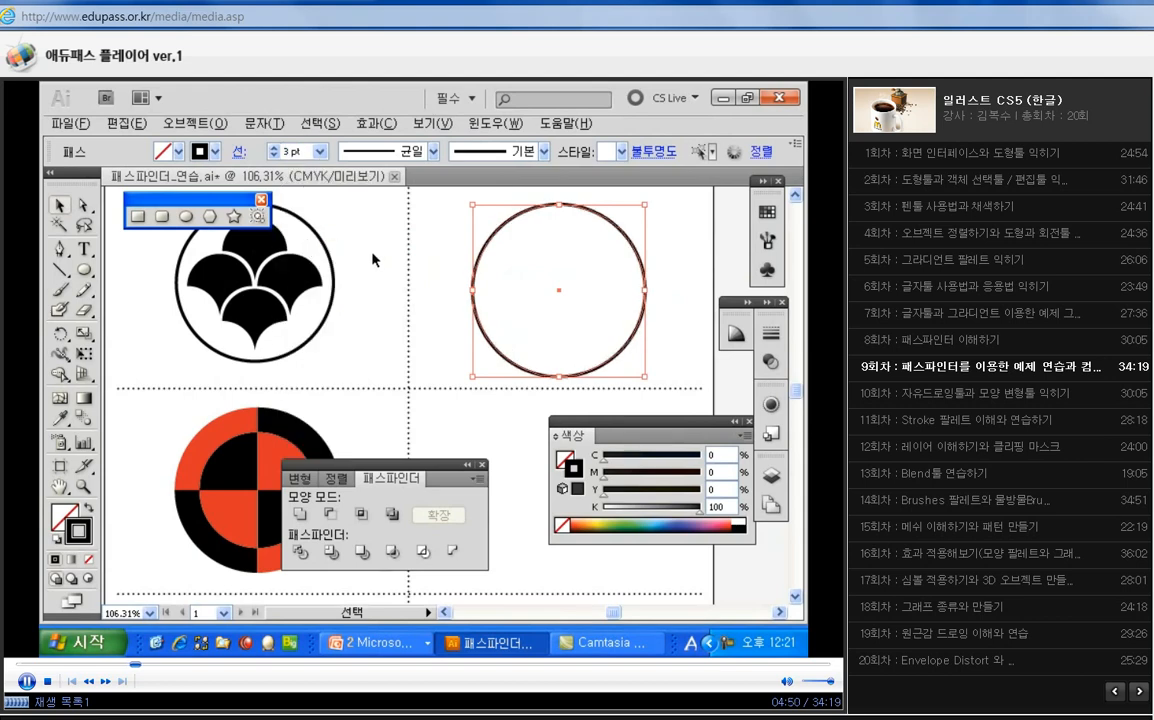
click(397, 213)
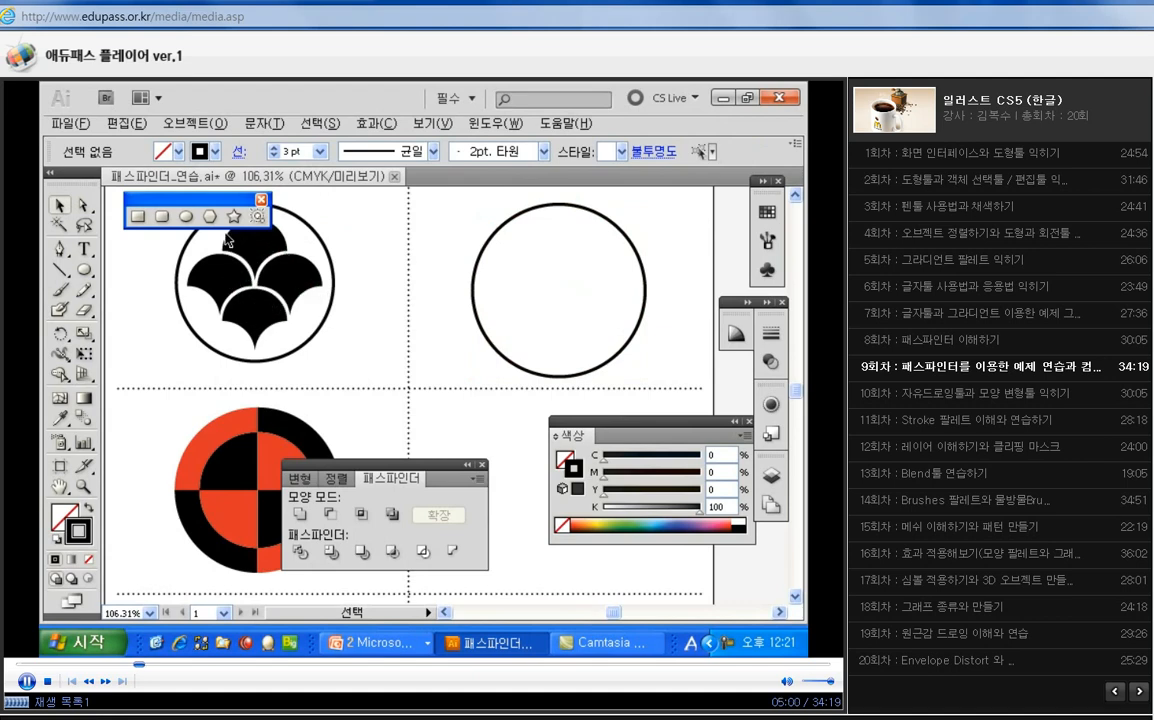
Draw a small circle between the emblem and the large circle, and swap its fill and stroke for a solid black fill without outline
click(186, 216)
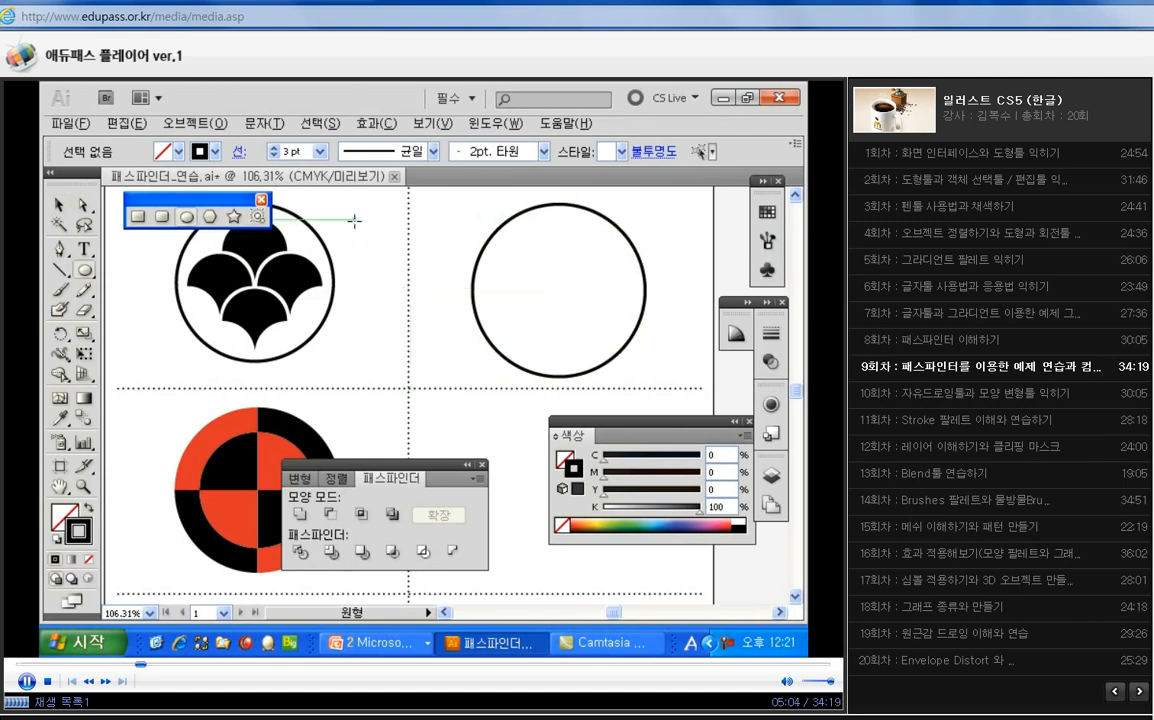
drag(357, 220, 425, 262)
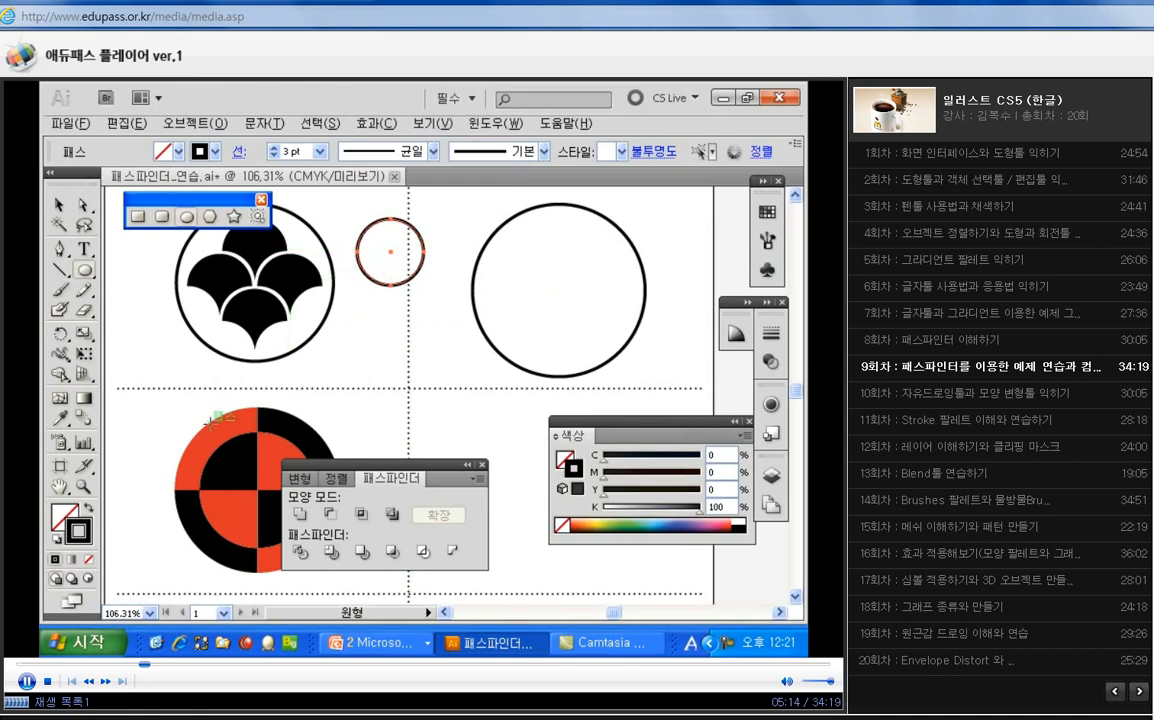
click(90, 509)
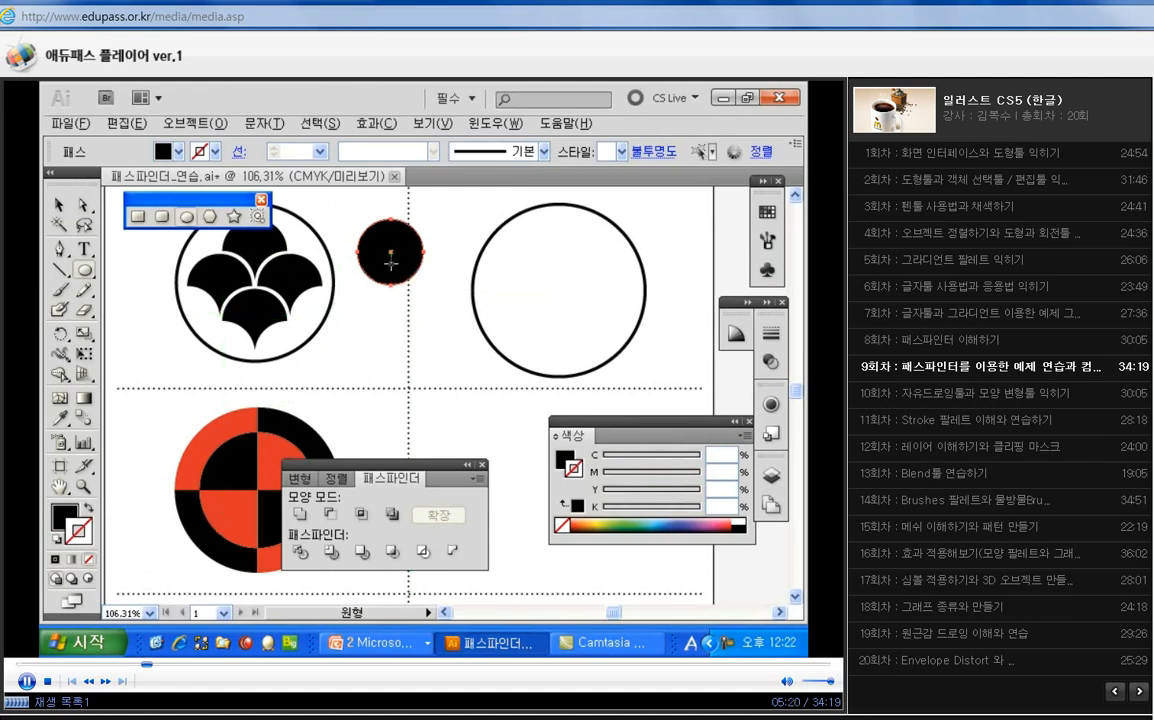
click(60, 206)
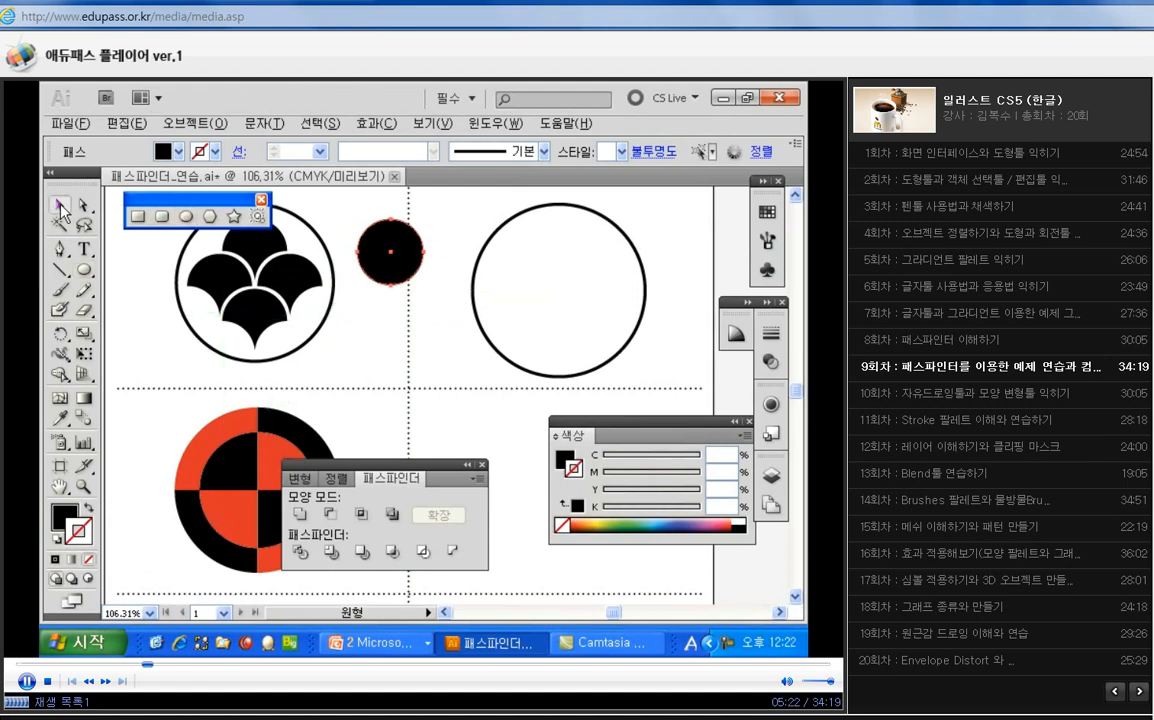
click(343, 317)
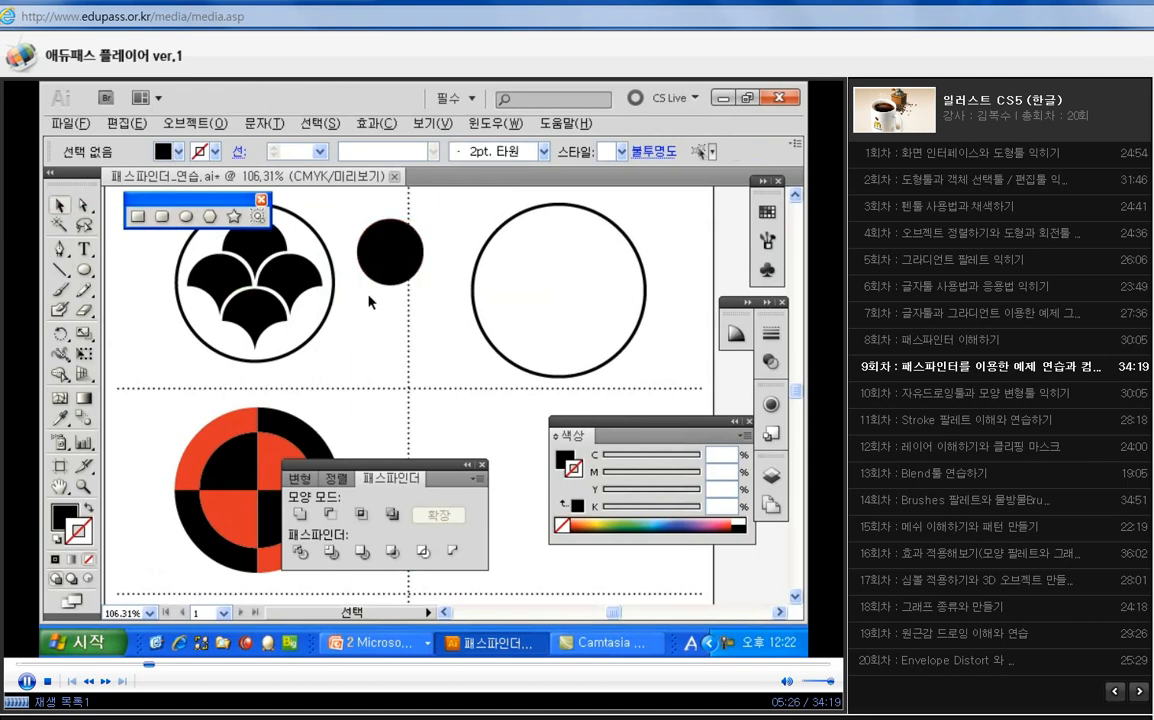
Copy the small black circle twice, placing the overlapping copies diagonally below it on either side so they meet beneath its centre
click(410, 265)
drag(410, 265, 416, 263)
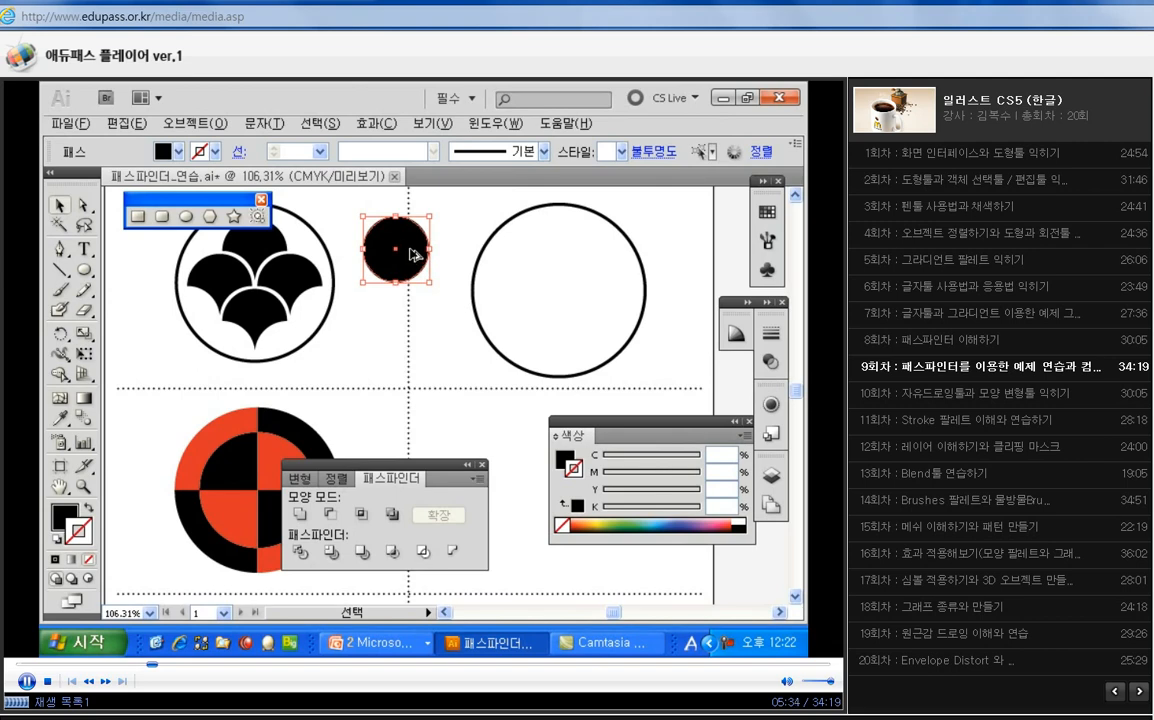
drag(413, 255, 446, 286)
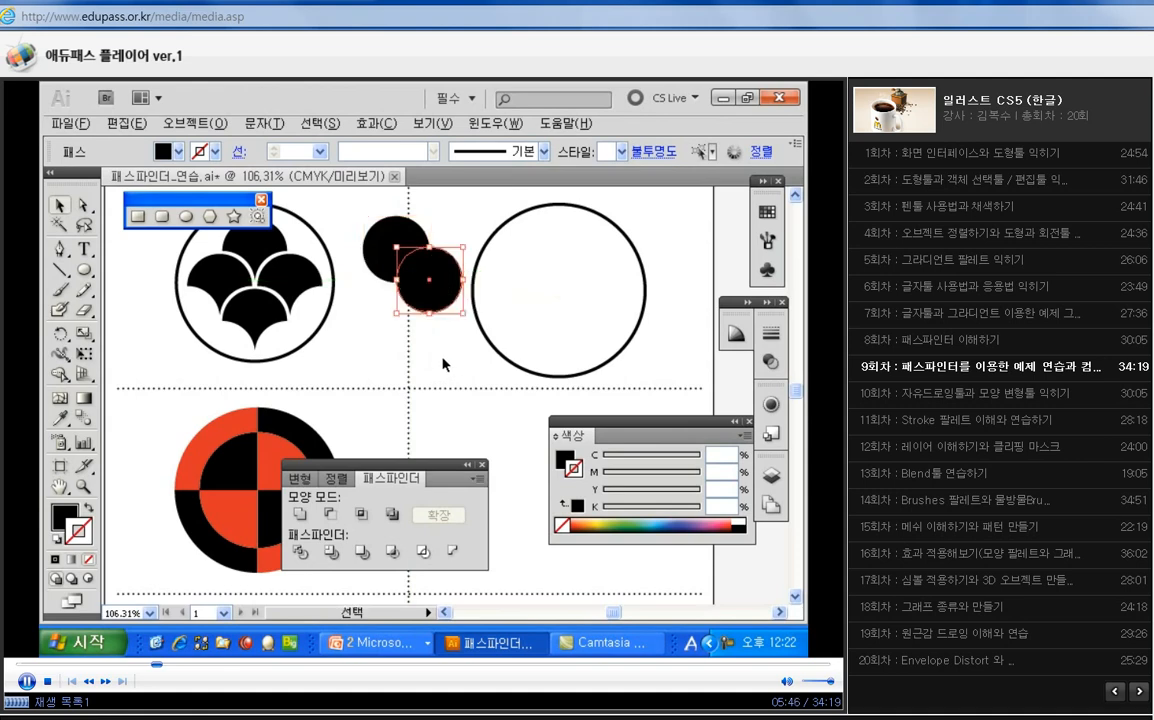
click(444, 364)
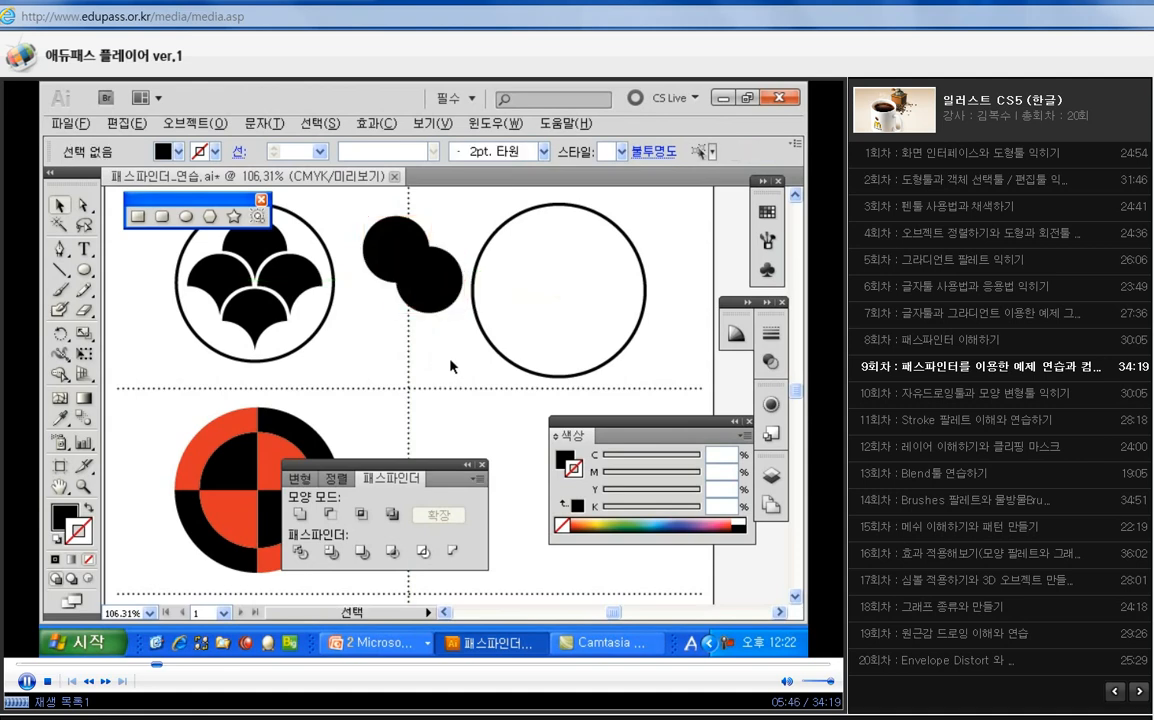
click(437, 293)
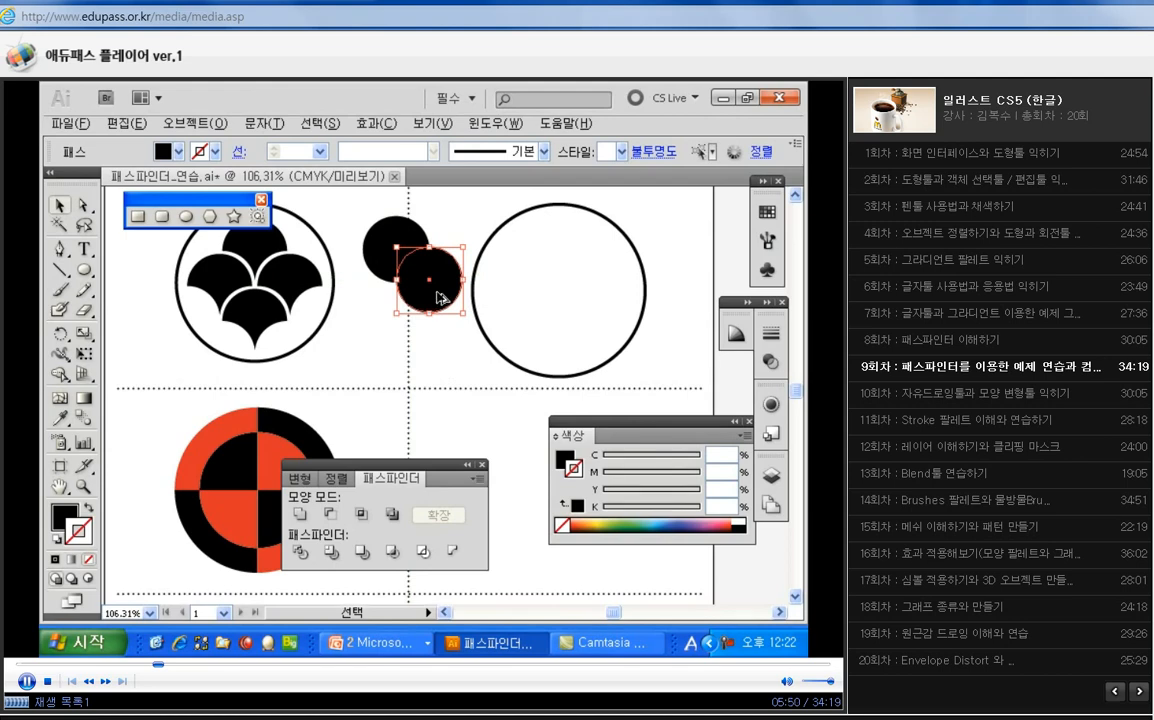
drag(440, 297, 371, 300)
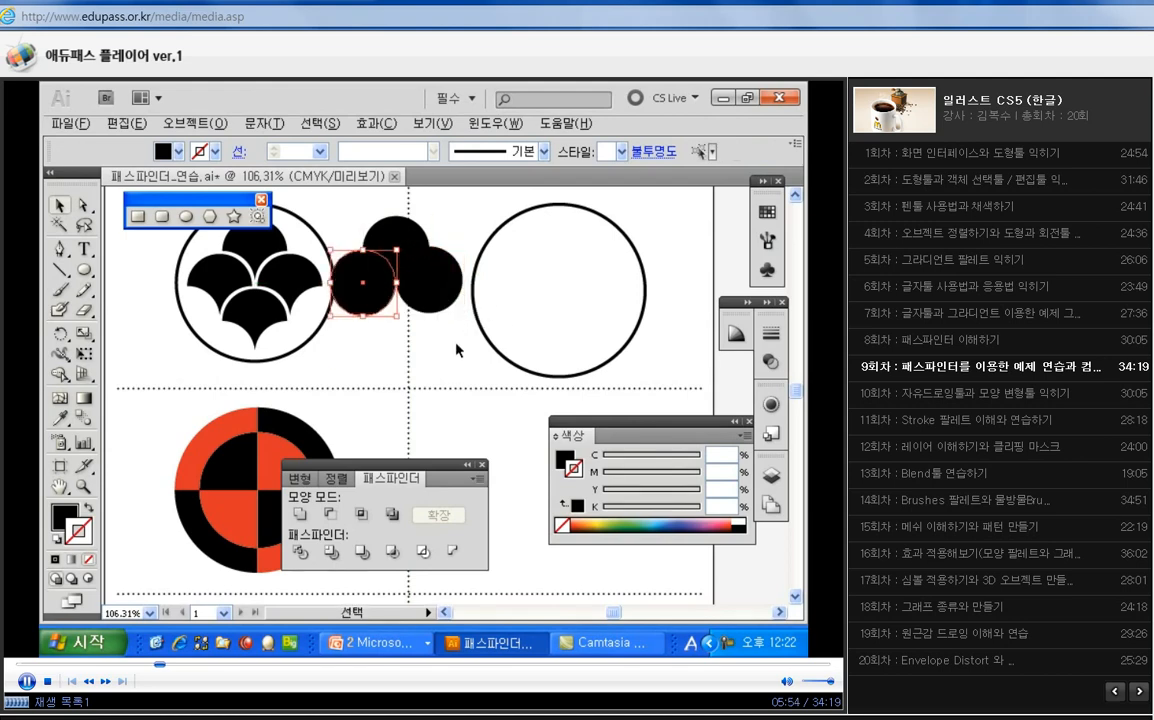
click(458, 349)
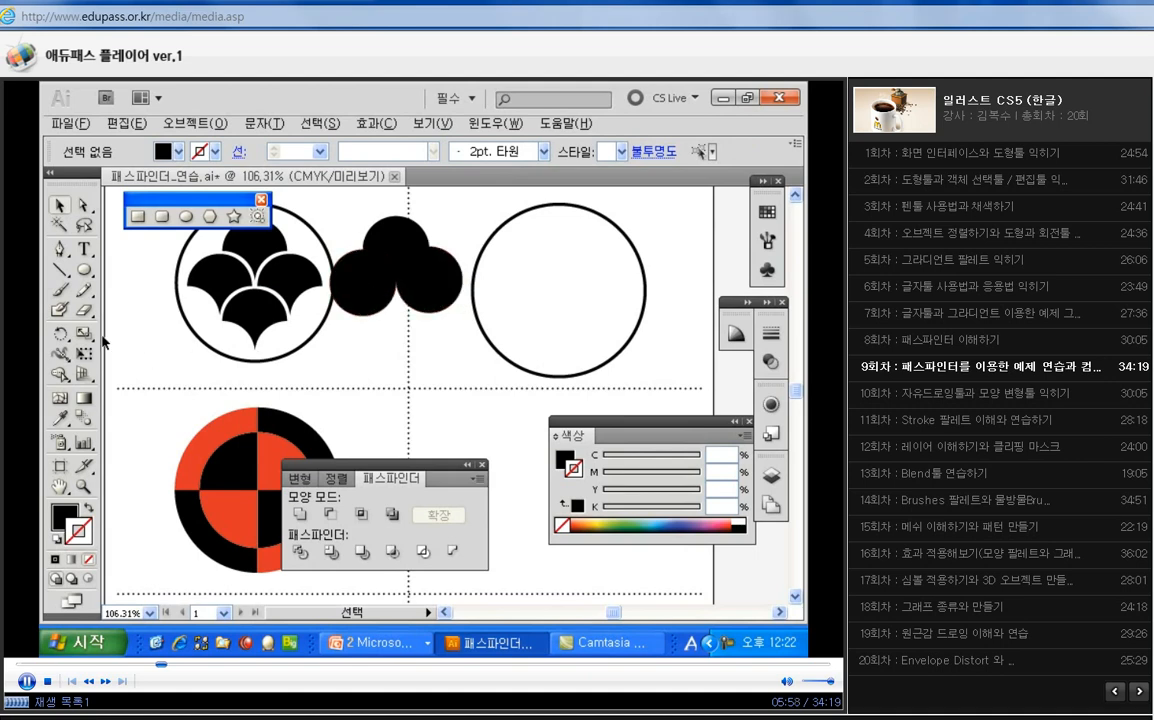
Select the three overlapping black circles and cut the two lower ones from the upper one with Pathfinder Minus Front, leaving a fan shape
drag(60, 334, 120, 357)
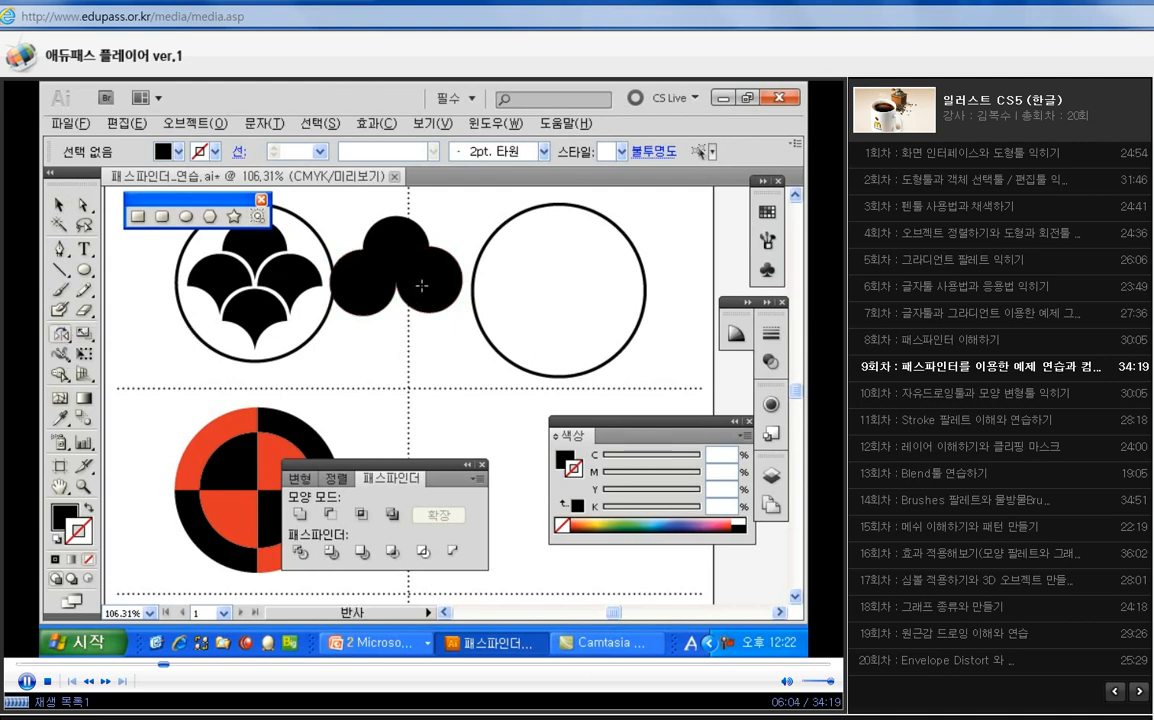
key(v)
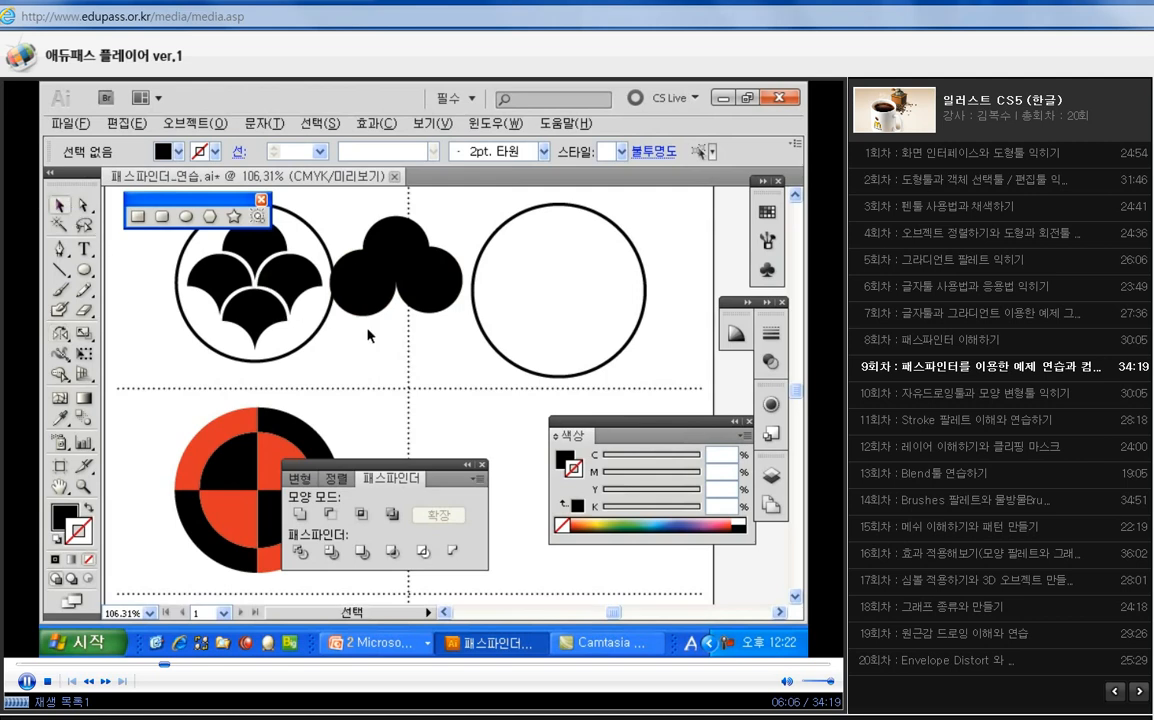
drag(403, 304, 330, 206)
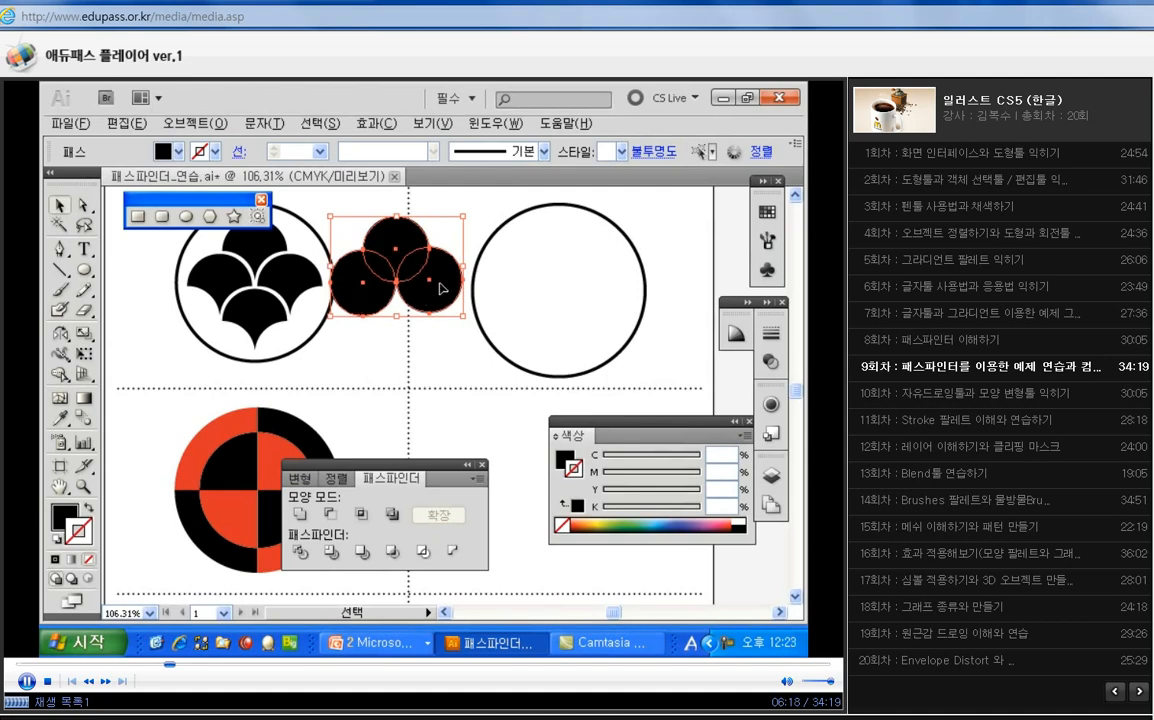
drag(393, 472, 400, 394)
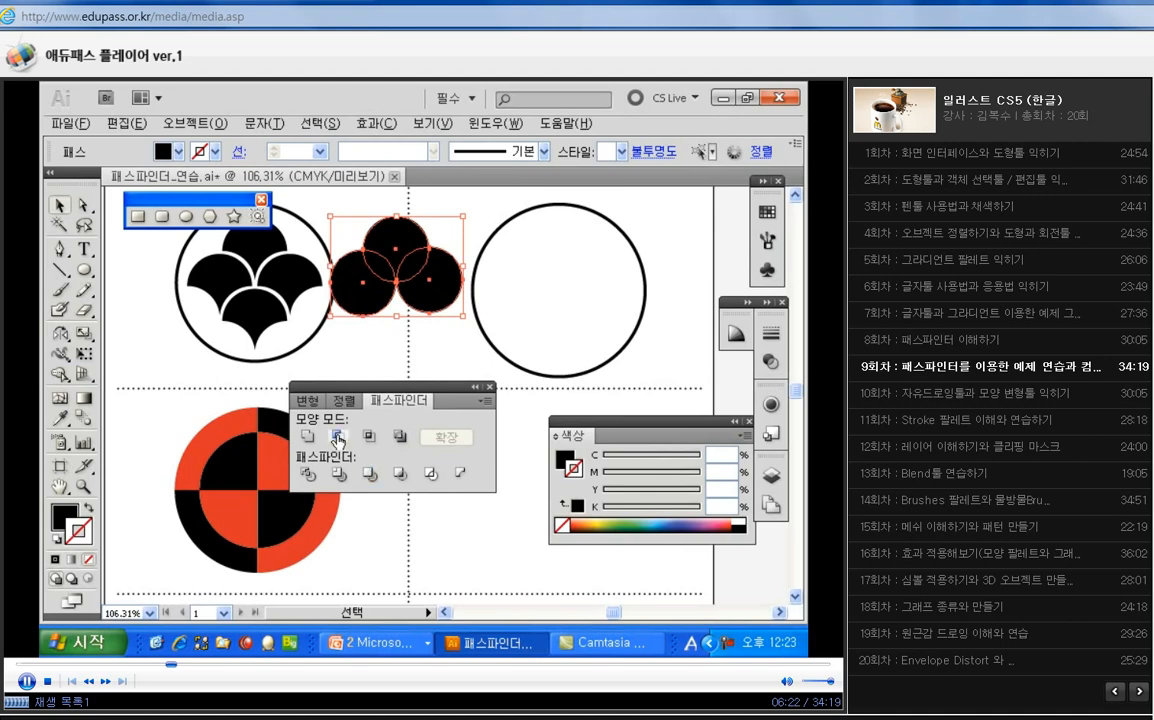
click(338, 438)
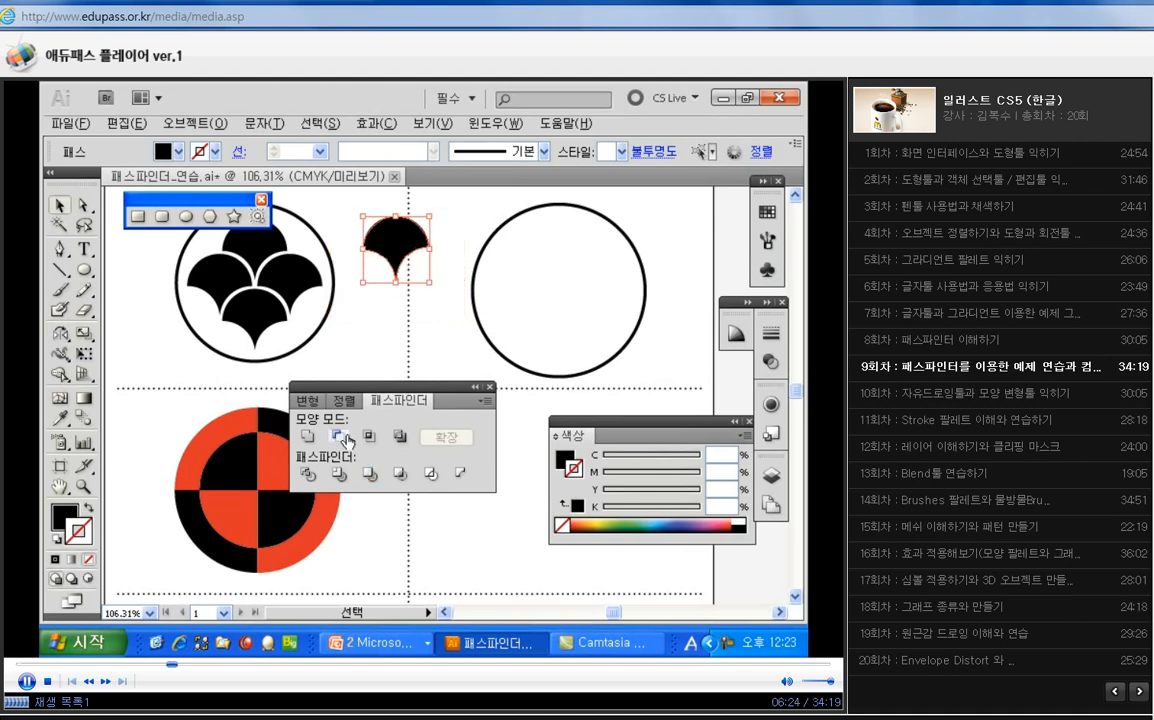
click(440, 348)
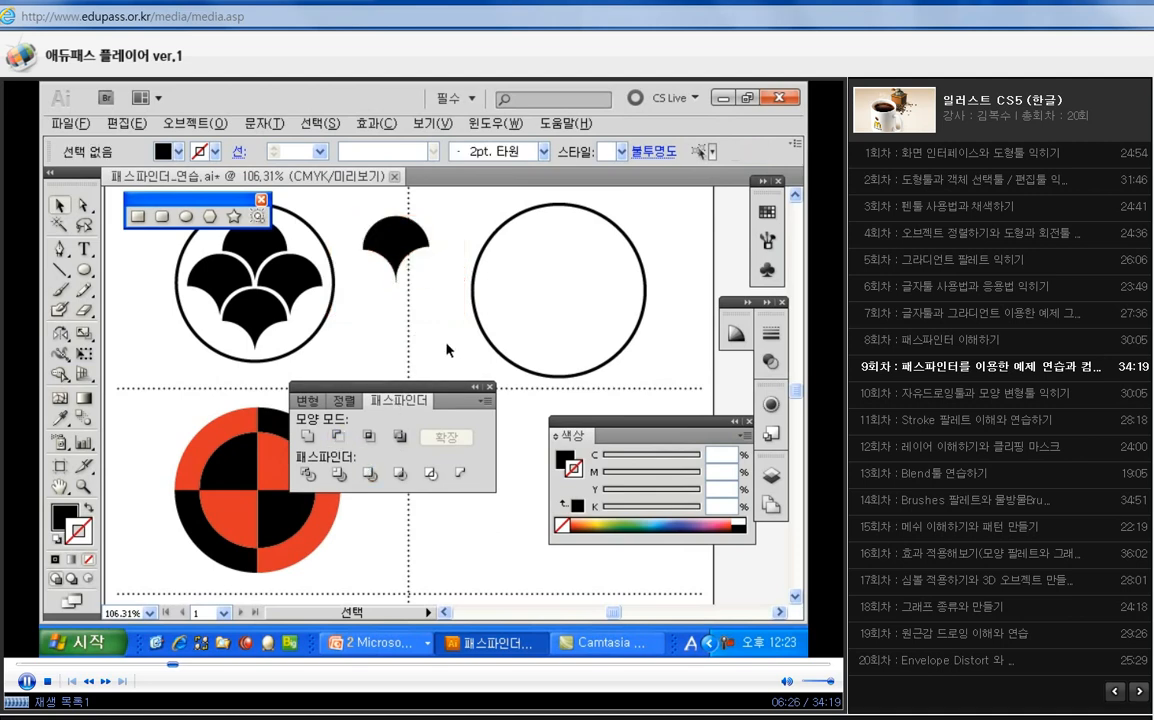
Arrange four copies of the black fan in a diamond inside the large ringed circle, nudging the side fans into even spacing
click(399, 248)
drag(399, 251, 597, 288)
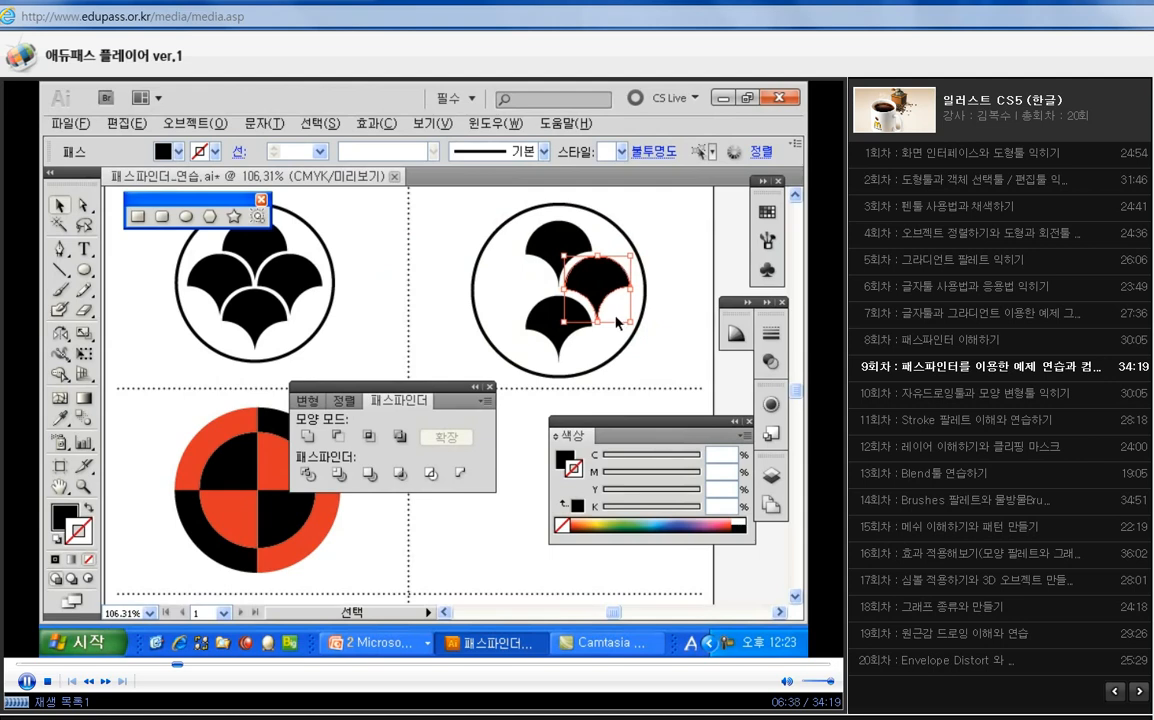
key(Left)
key(Left)
key(Right)
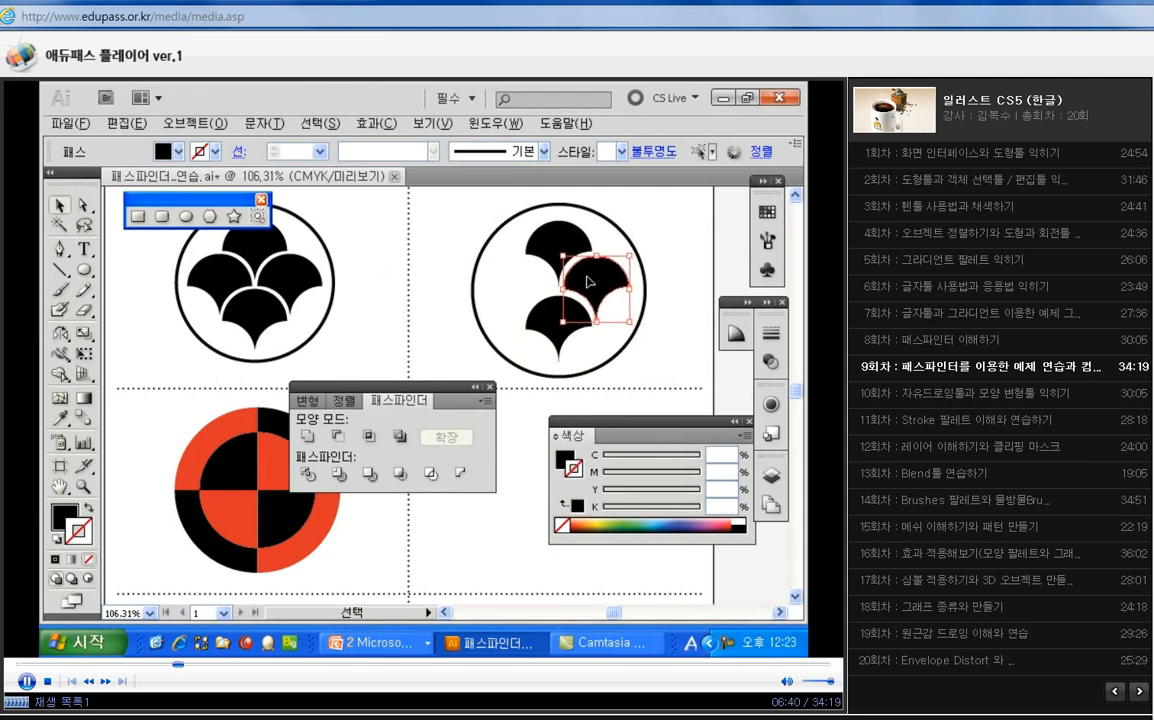
drag(585, 273, 515, 284)
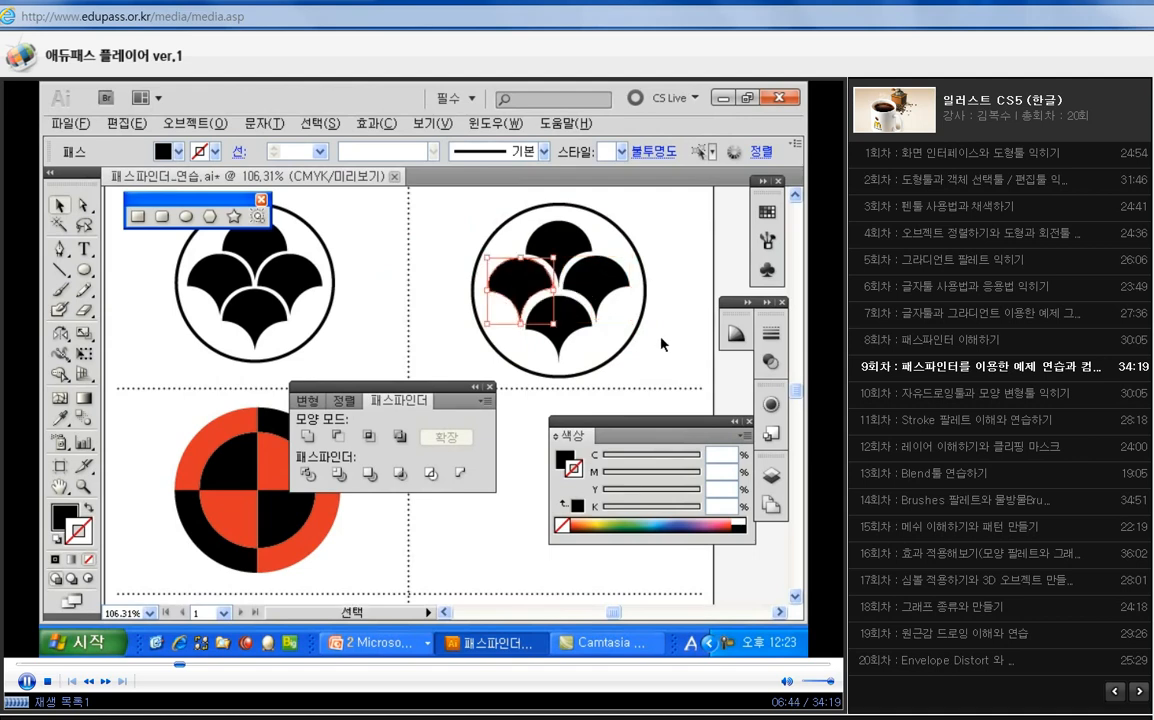
key(Down)
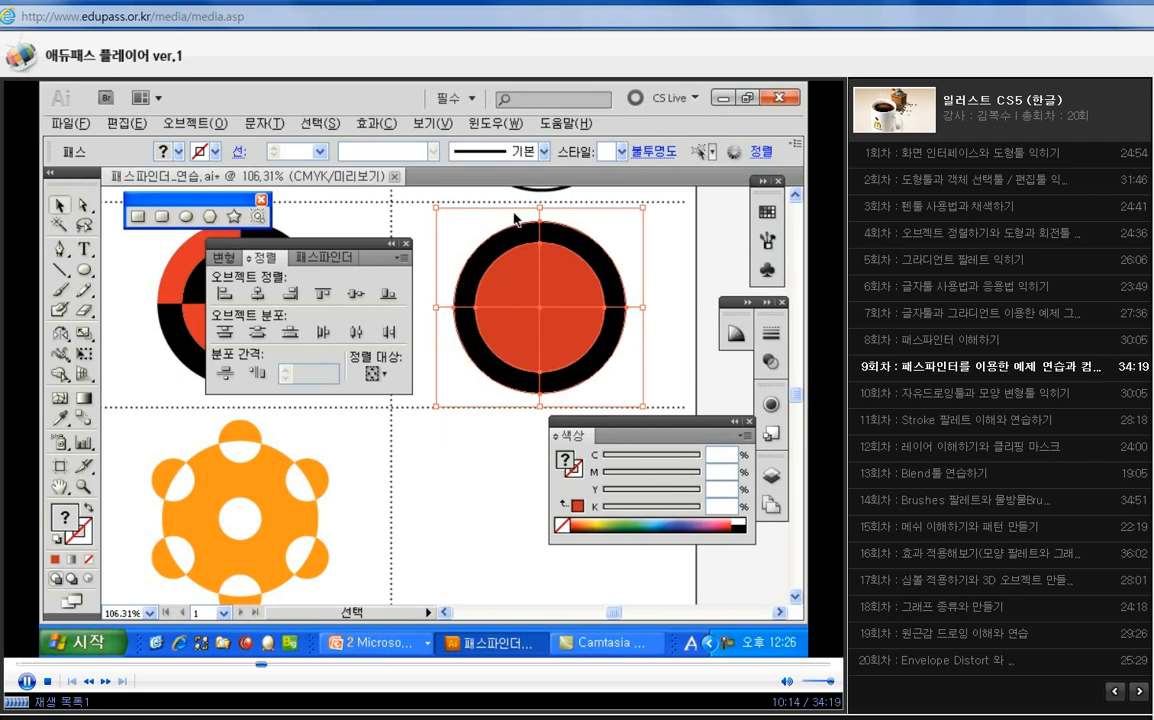
Display the Pathfinder options while the concentric circles and their crossing lines are selected
click(320, 257)
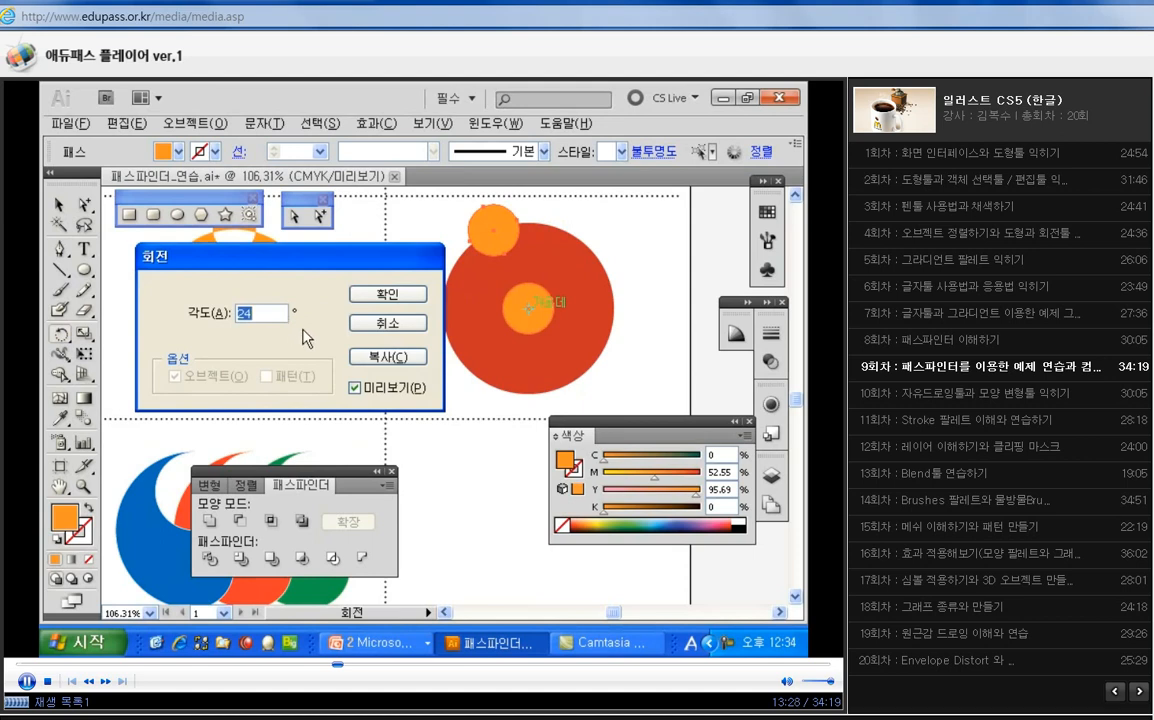
Create a copy of the upper small orange circle rotated 60° about the centre of the large red circle
click(354, 387)
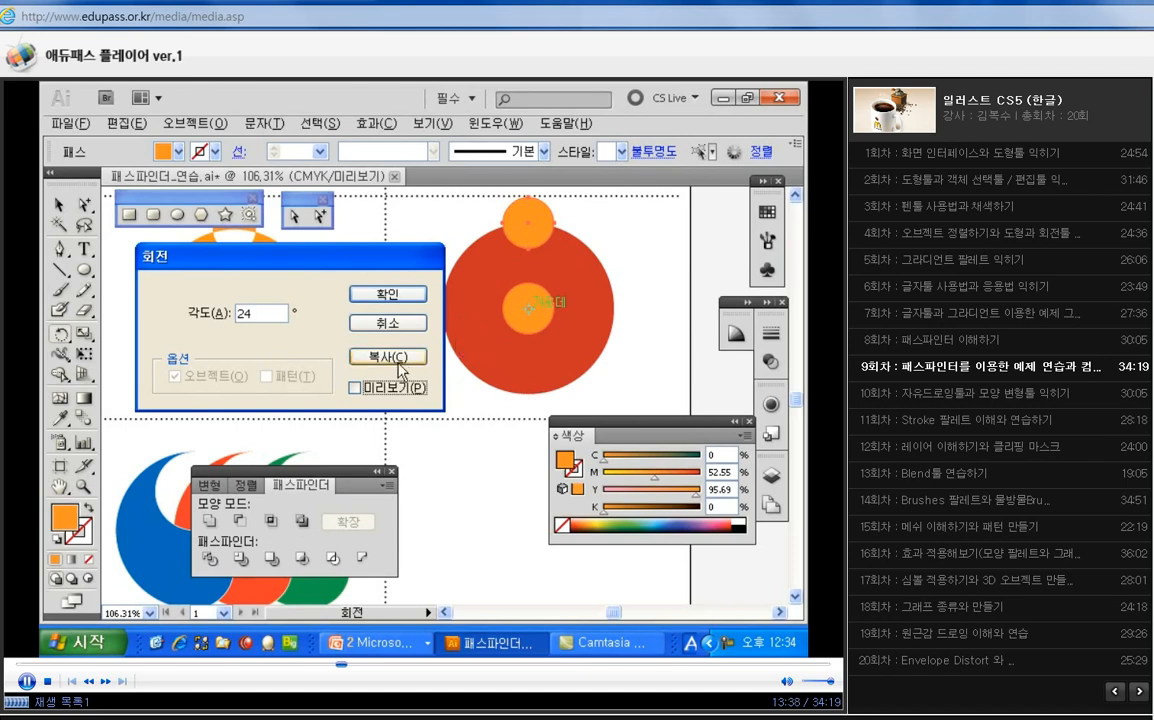
drag(270, 313, 195, 333)
key(BackSpace)
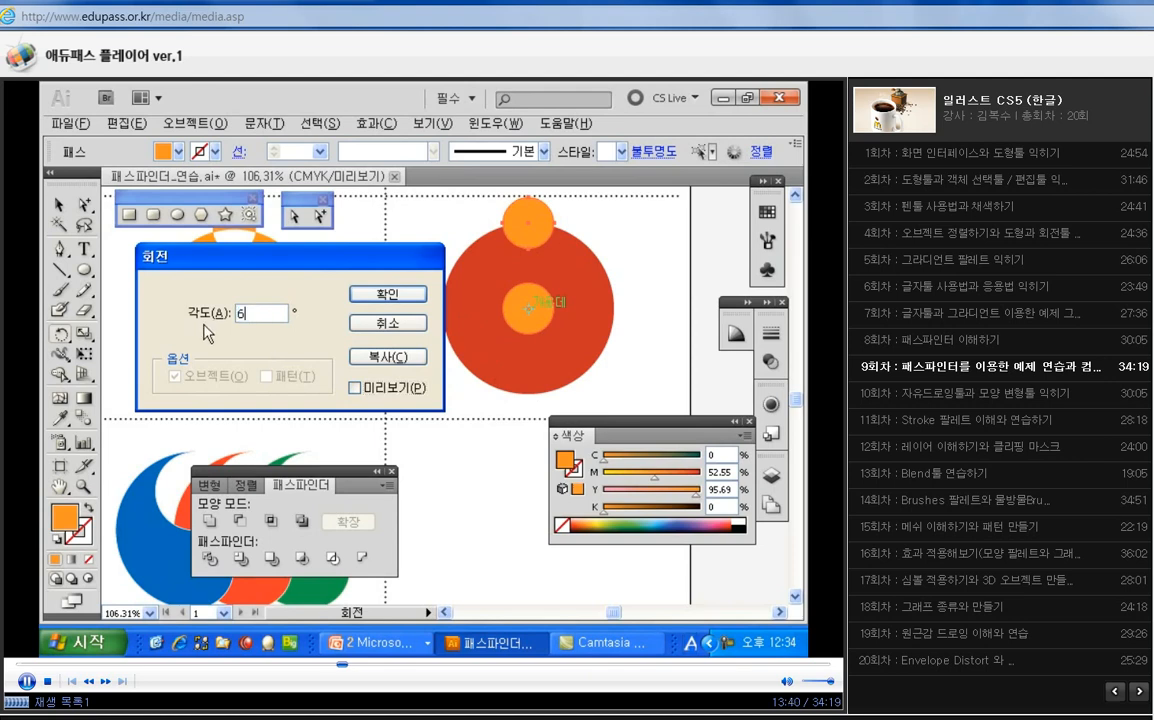
text(60)
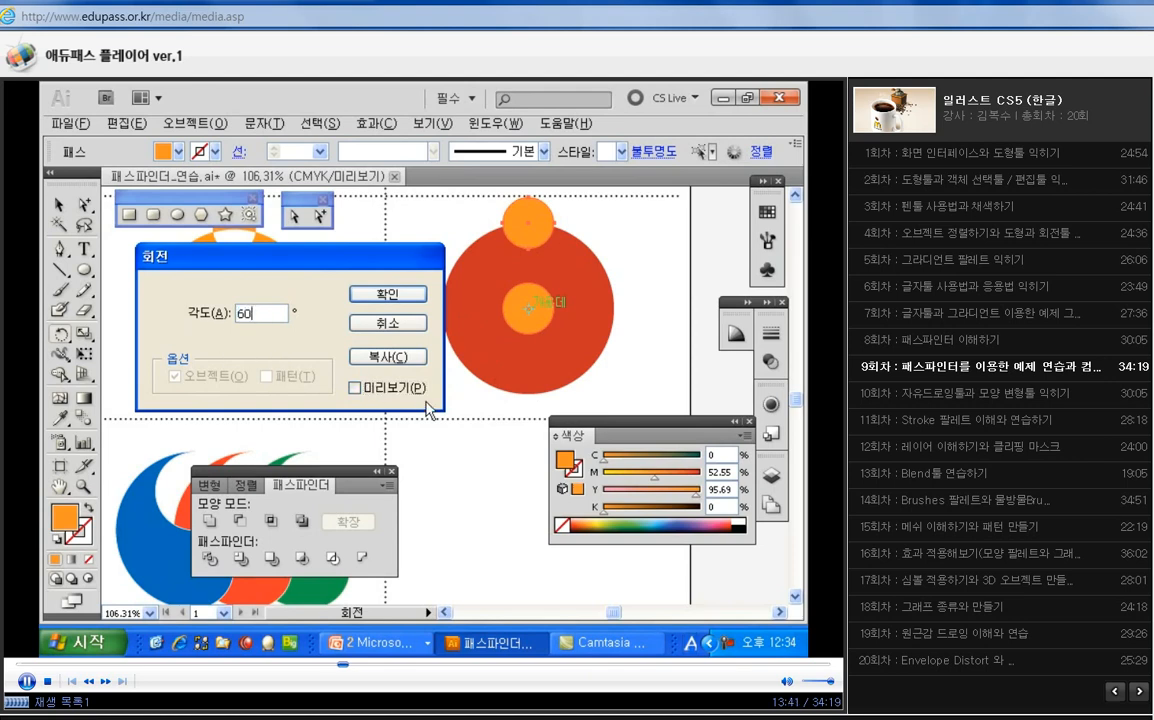
click(362, 389)
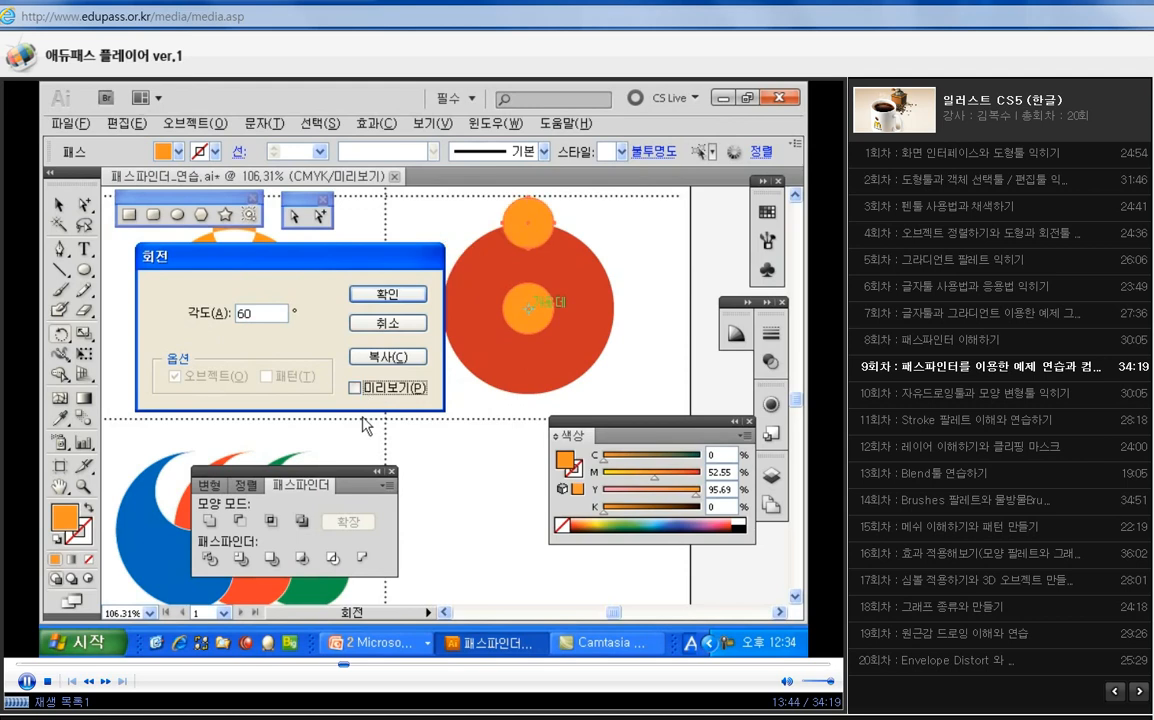
click(391, 358)
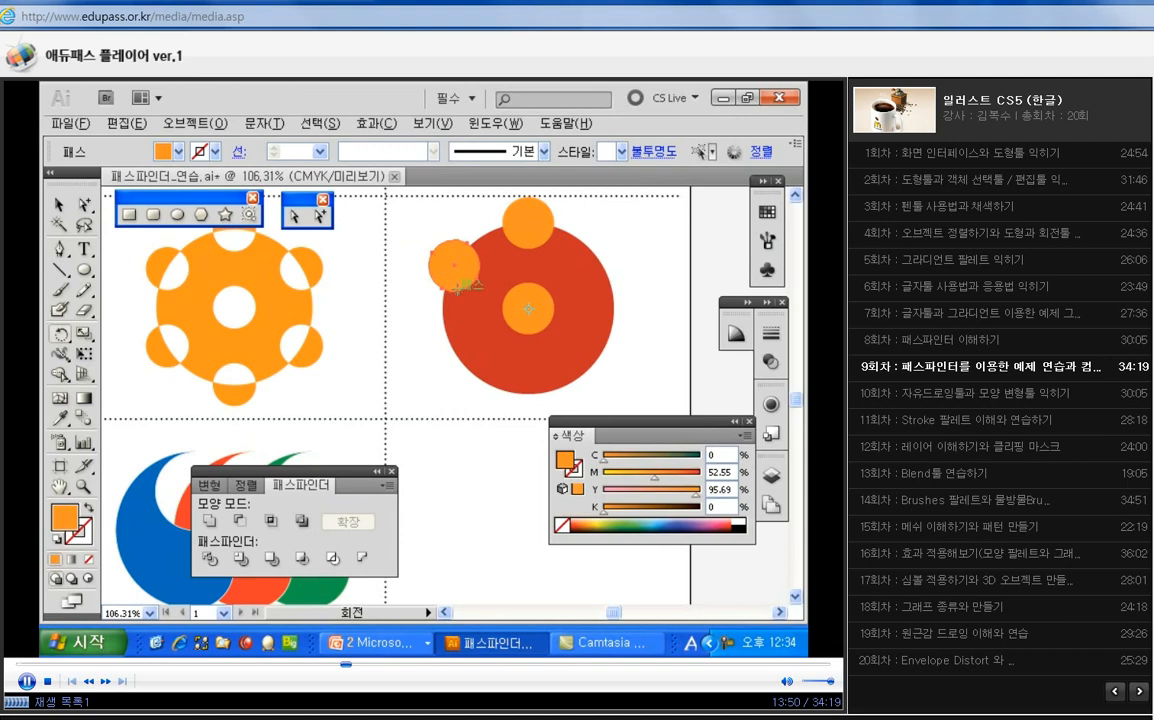
Repeat the 60° rotated copy four more times to complete a ring of six orange circles around the red circle
key(v)
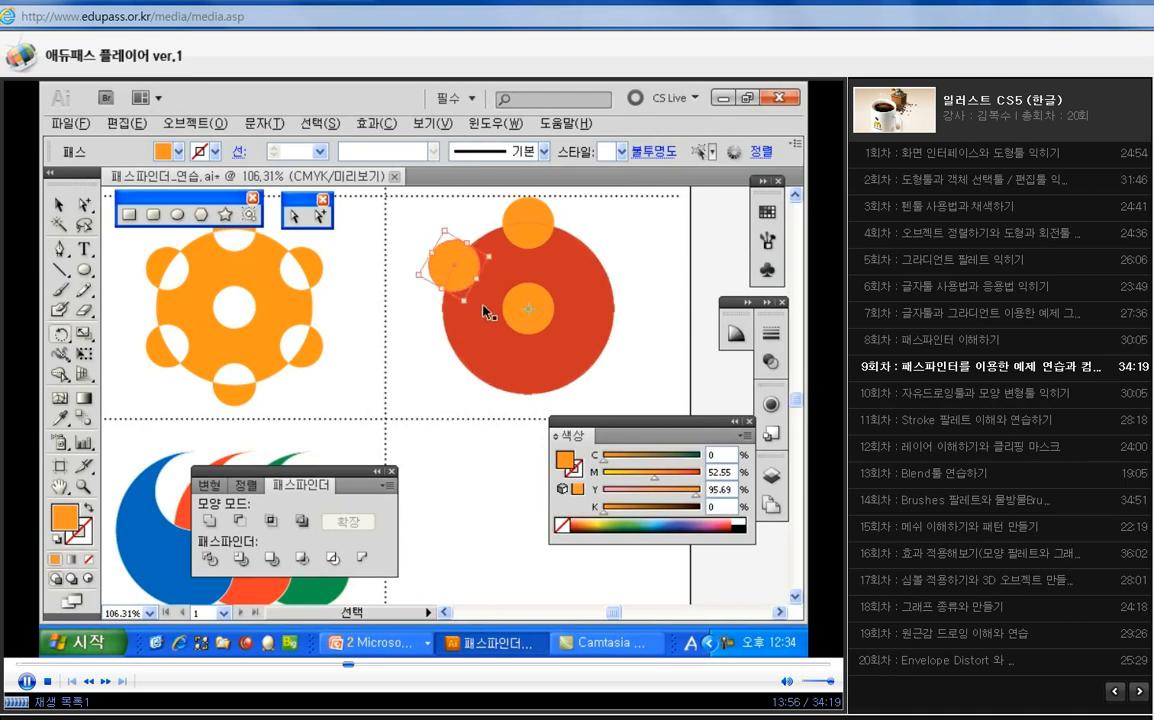
key(ctrl+d)
key(ctrl+d)
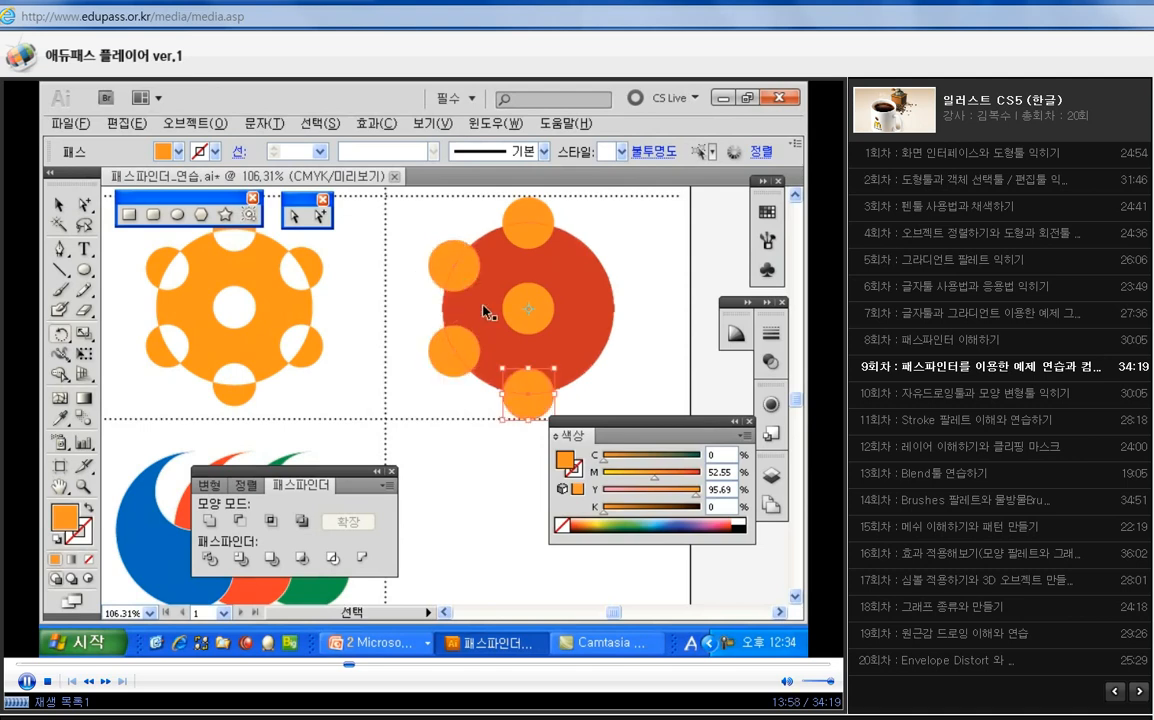
key(ctrl+d)
key(ctrl+d)
key(r)
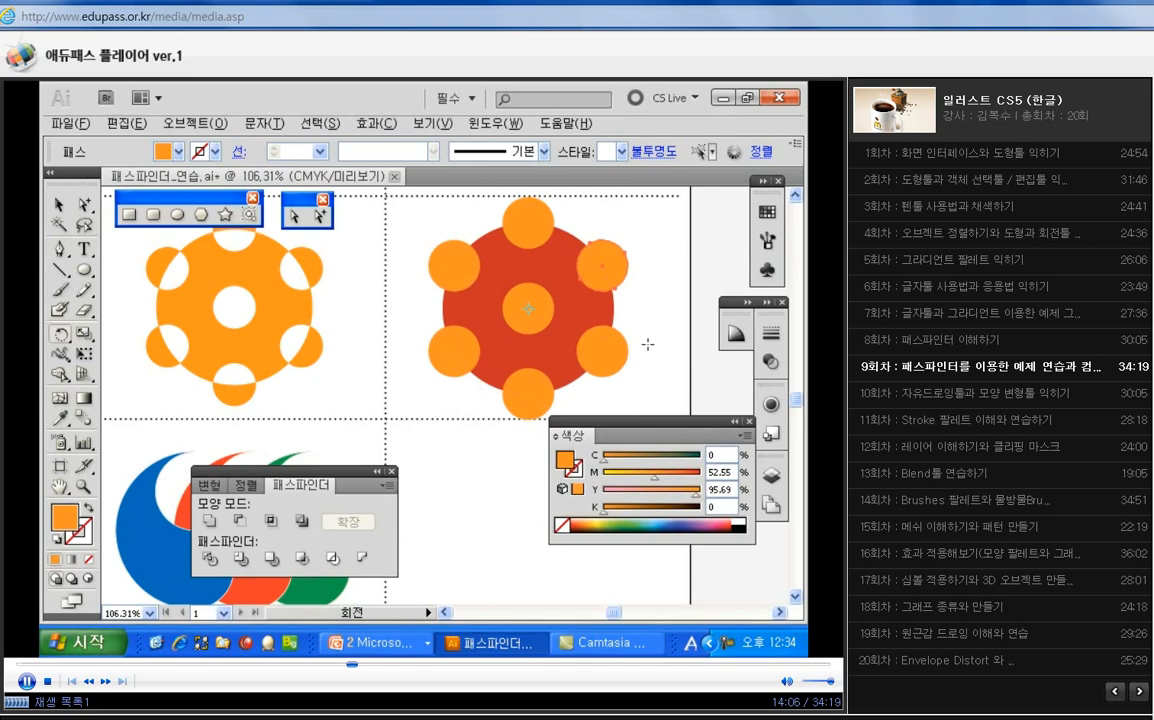
Select the red circle with all the orange circles, punch out their overlaps with Pathfinder Exclude, and deselect the result
click(59, 204)
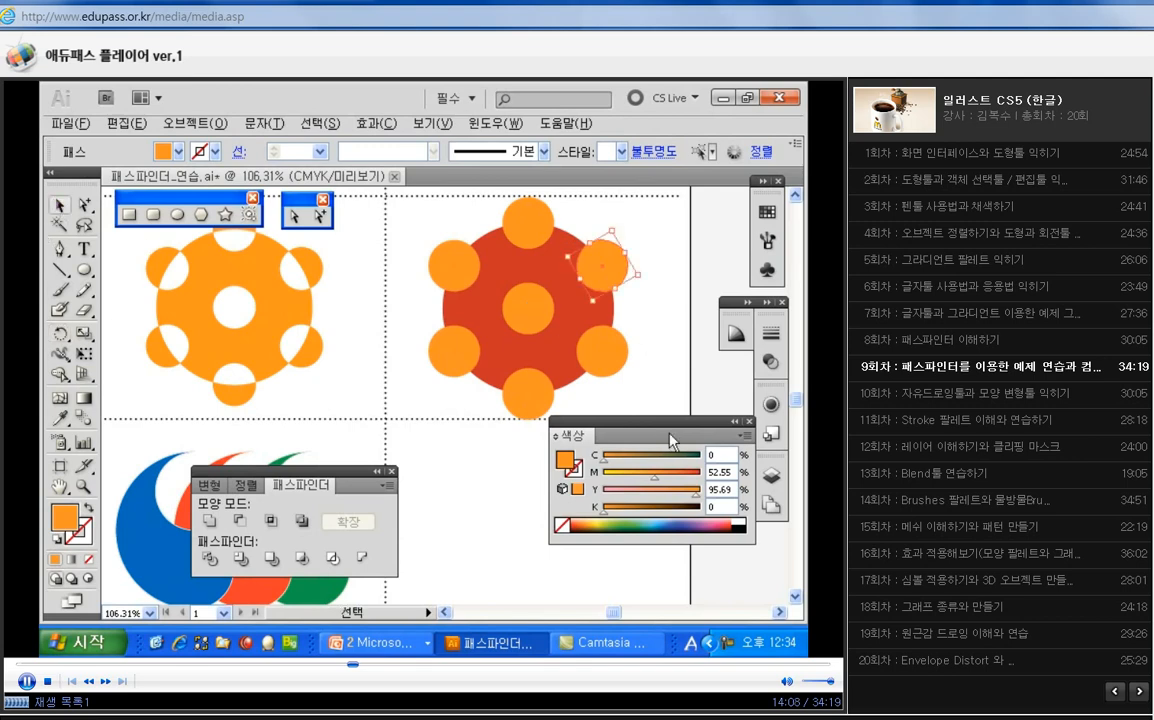
drag(639, 402, 415, 211)
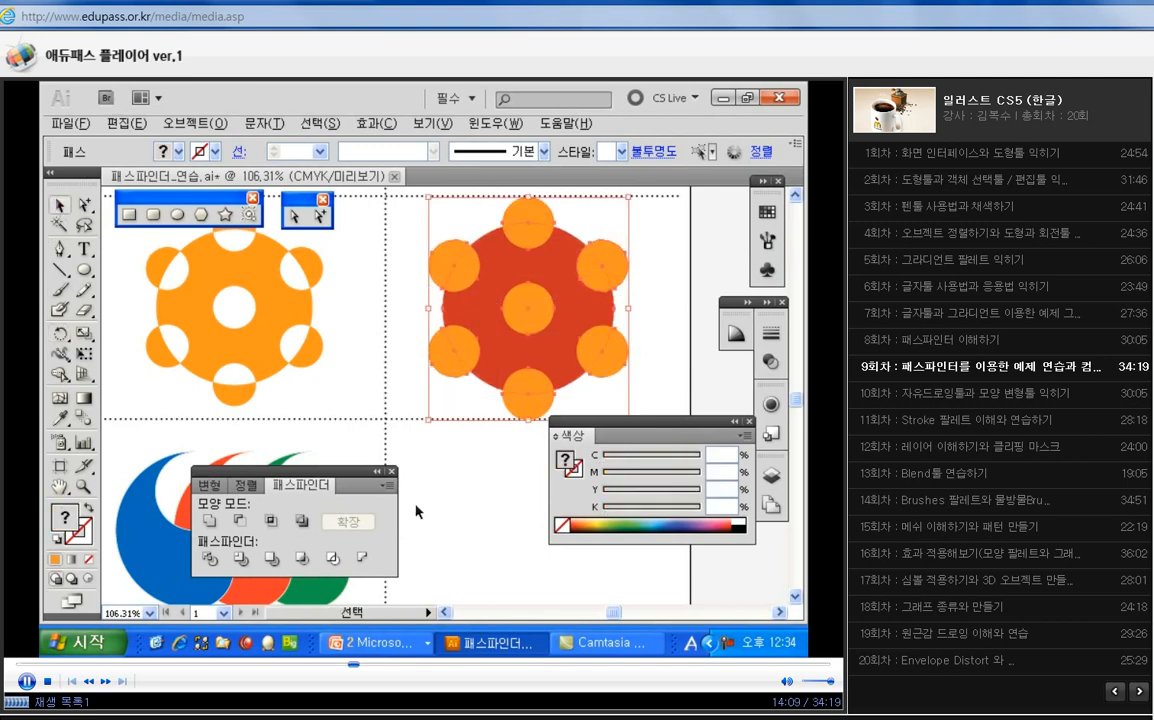
click(301, 522)
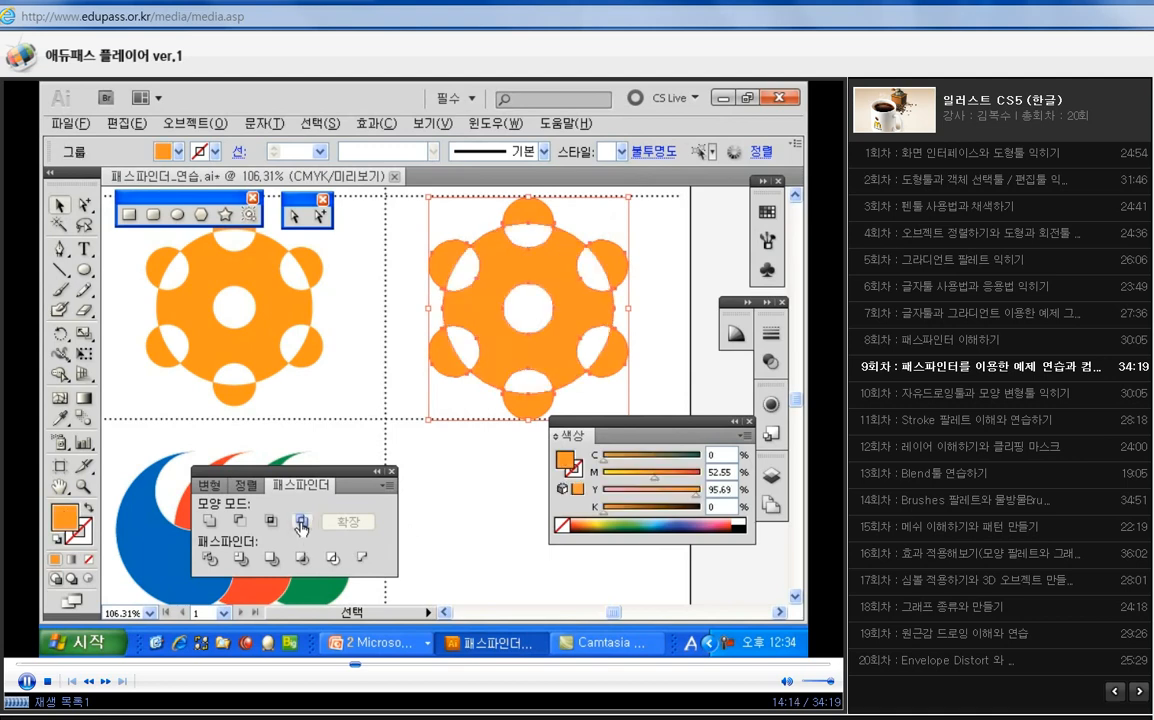
click(655, 330)
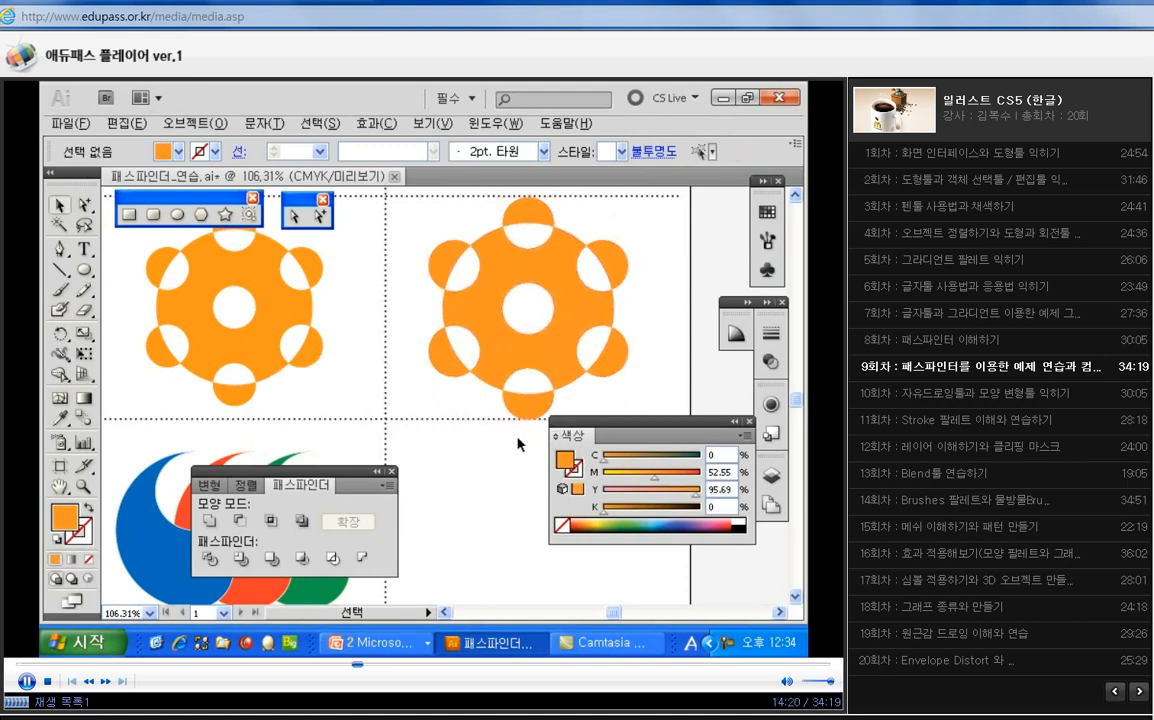
key(space)
drag(489, 464, 500, 268)
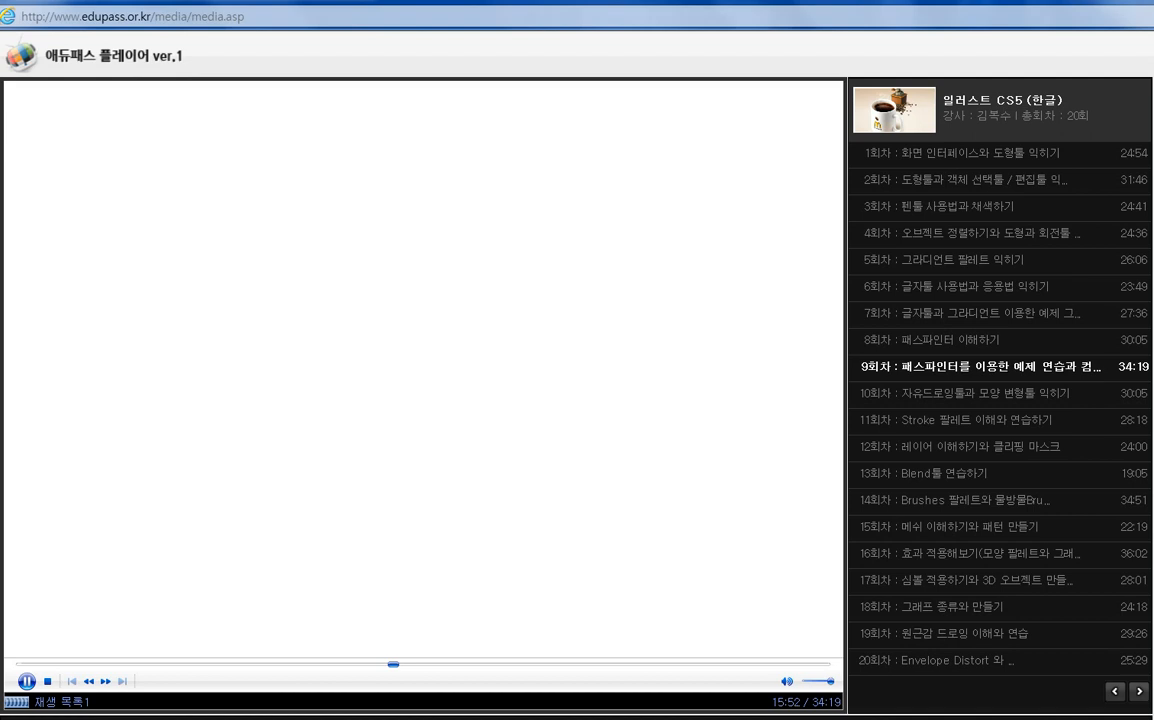
click(47, 681)
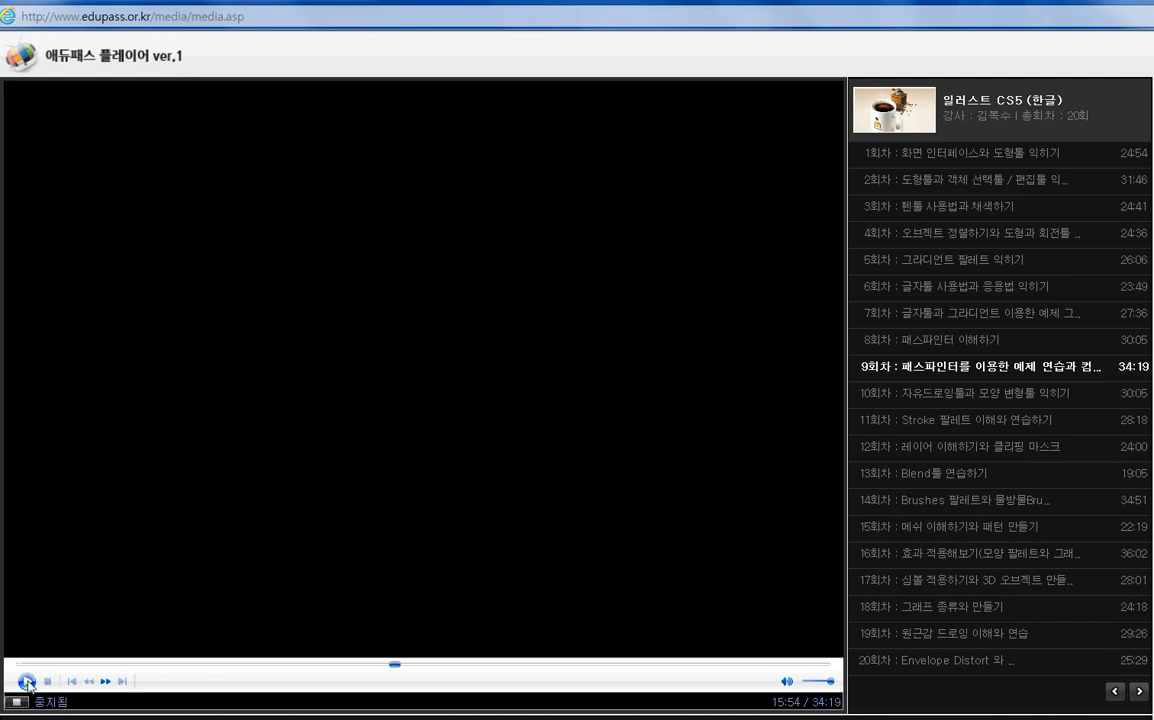
click(27, 681)
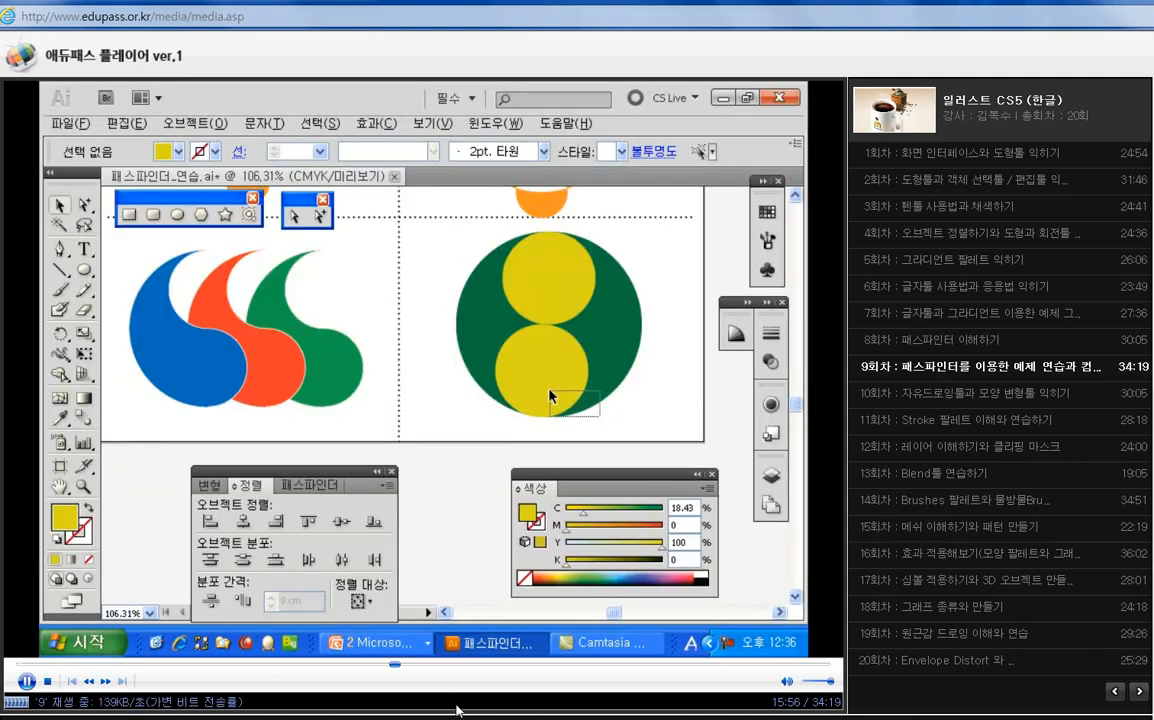
drag(404, 673, 387, 671)
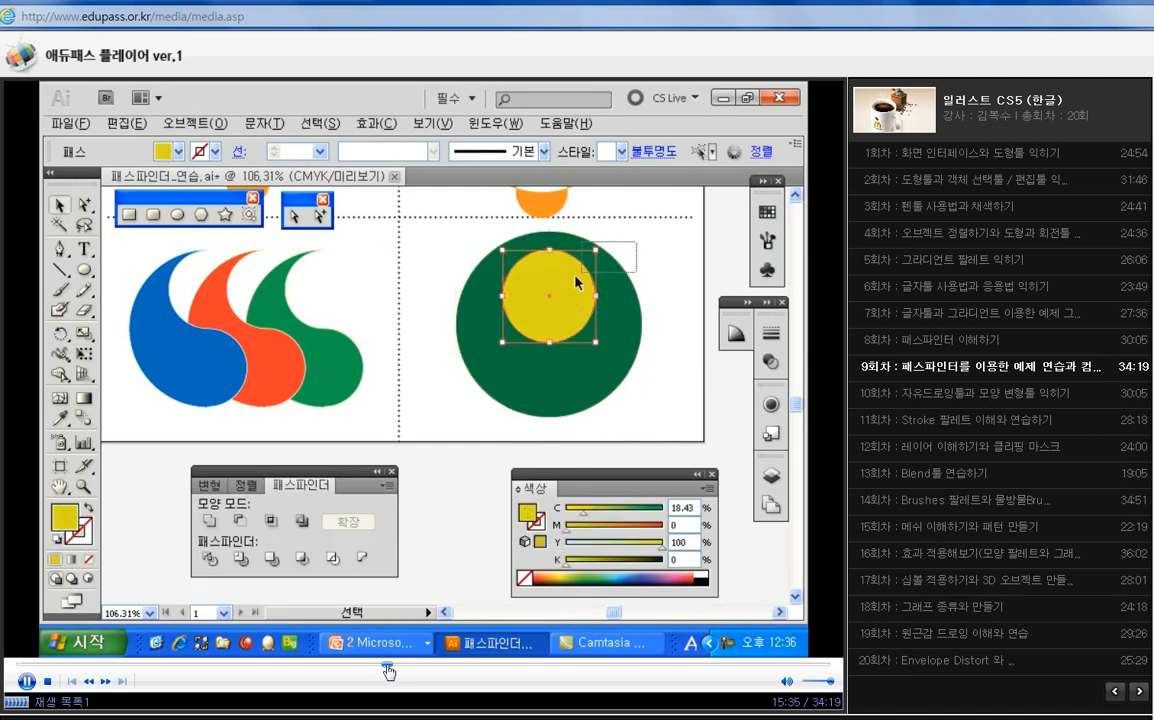
drag(388, 673, 374, 673)
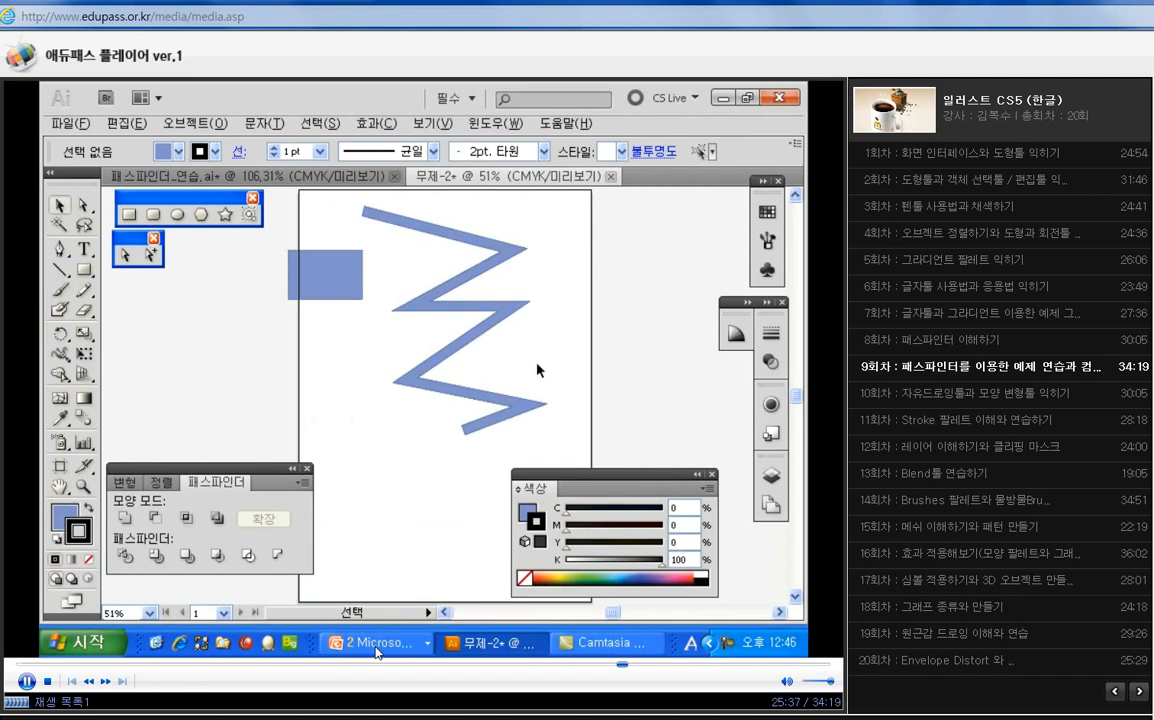
Select the blue rectangle and the blue zigzag band and delete them to clear the artboard
drag(536, 368, 272, 191)
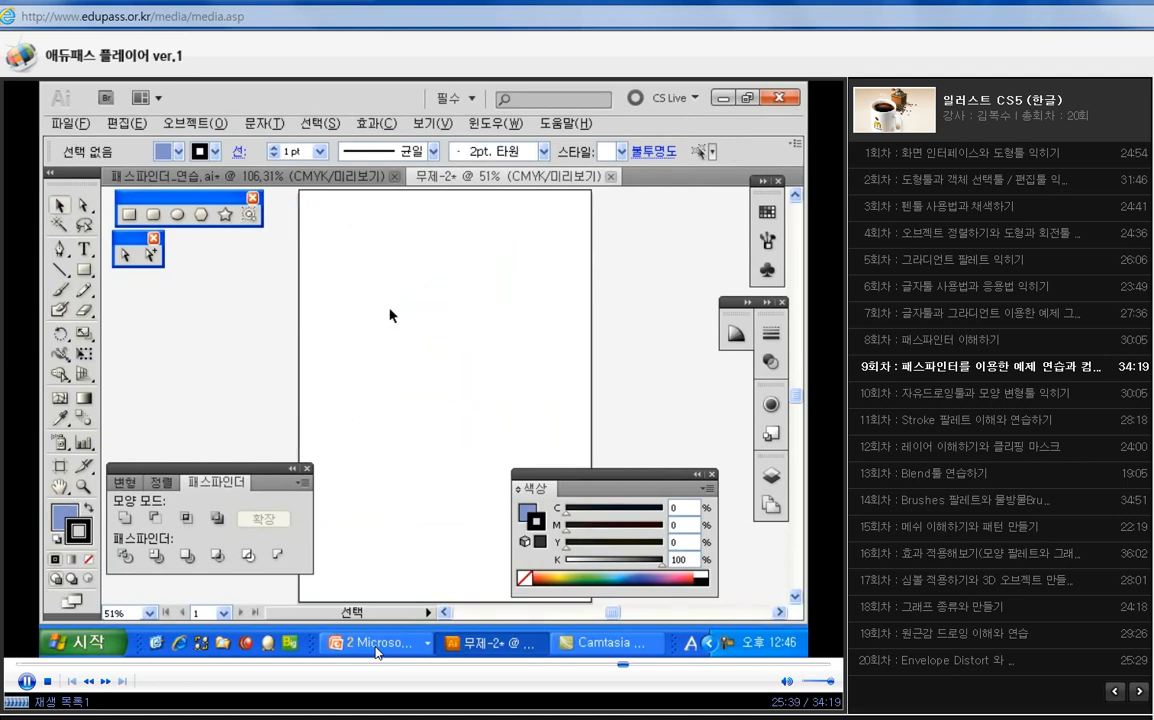